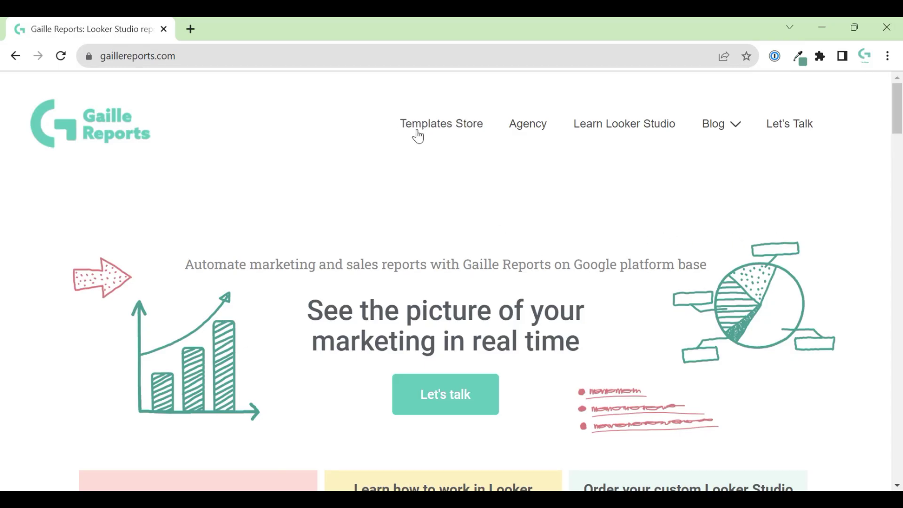
# Open the UA & GA4 Users and Transactions 12-months trends template from the Gaille Reports Templates Store
pyautogui.click(421, 130)
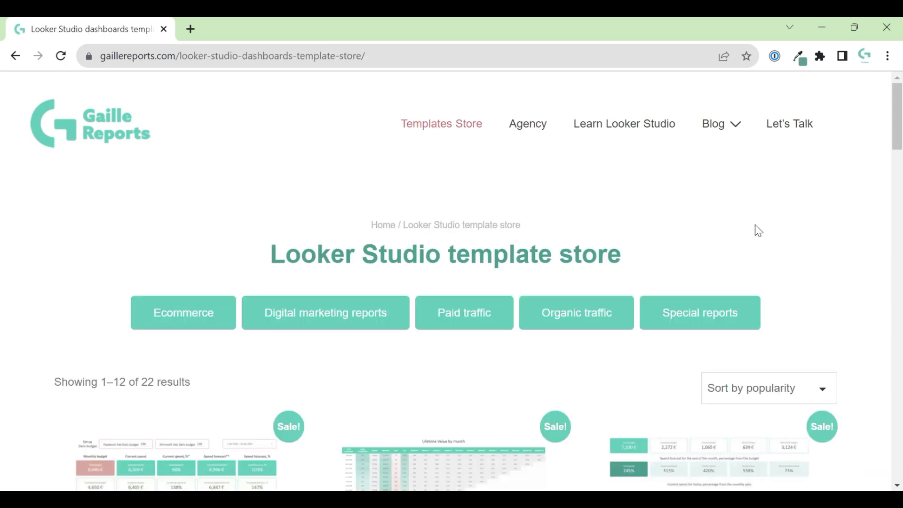
pyautogui.scroll(-7, 757, 231)
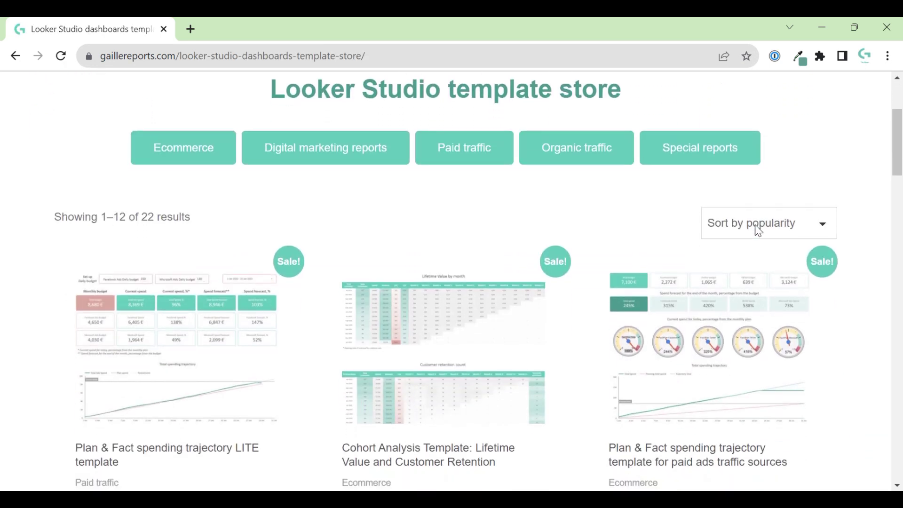
pyautogui.scroll(-9, 756, 231)
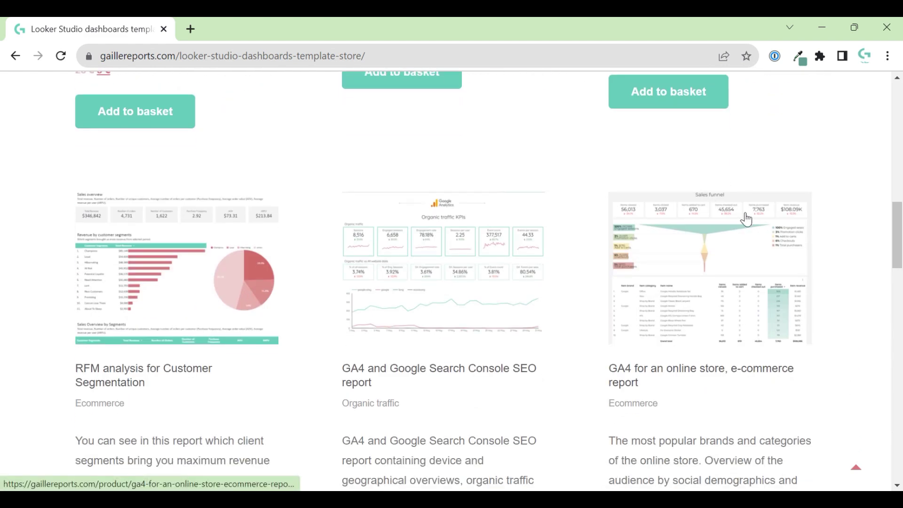
pyautogui.scroll(-11, 730, 229)
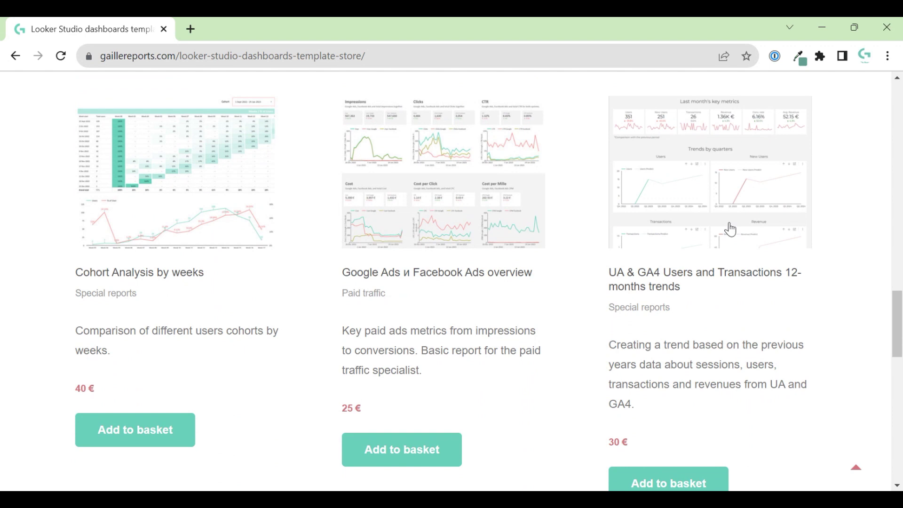
pyautogui.click(669, 200)
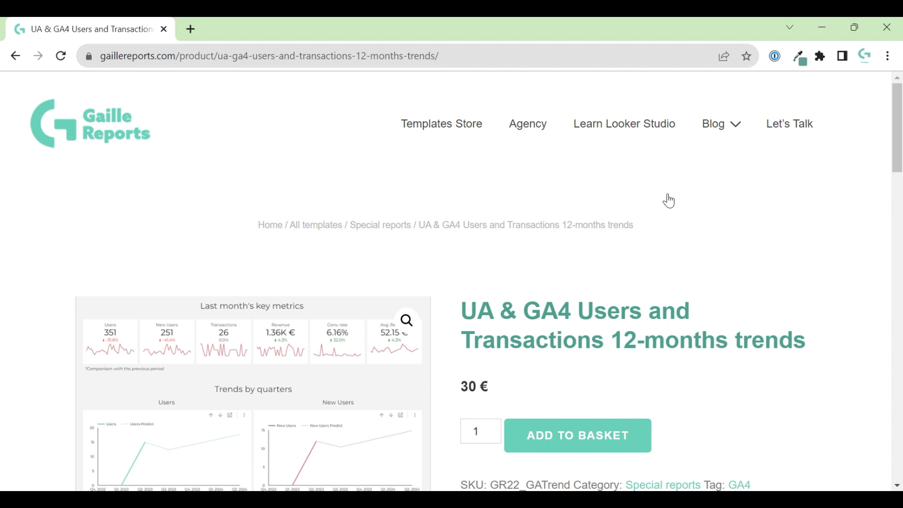
pyautogui.scroll(-4, 669, 201)
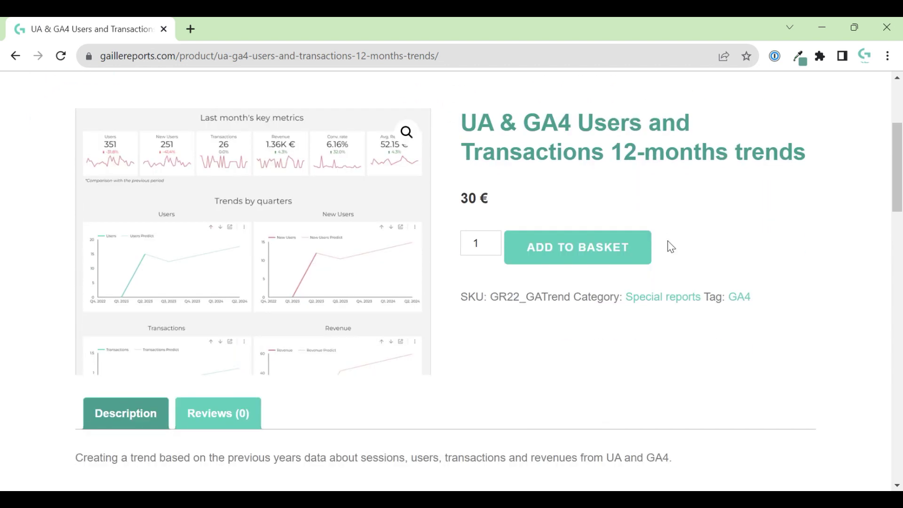
pyautogui.scroll(-3, 670, 247)
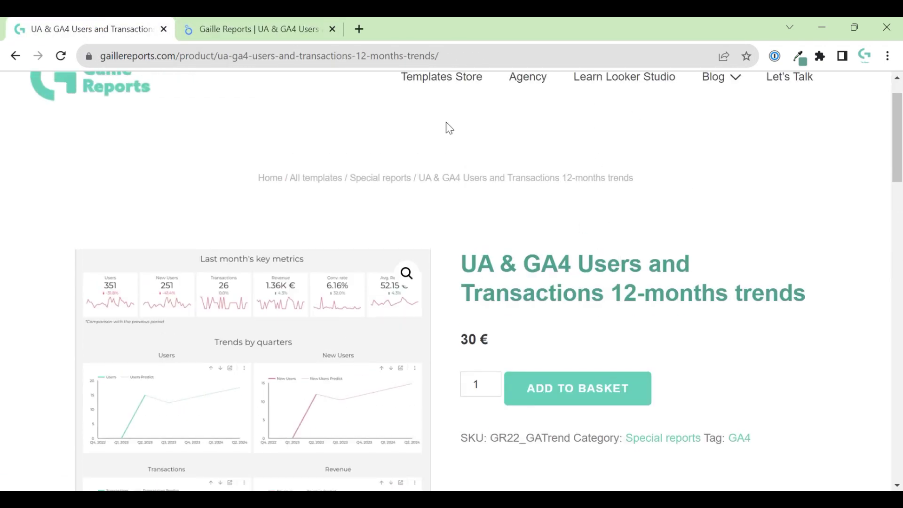
# Review the demo report's last-month scorecards, quarterly trend charts with predictions, and monthly data table
pyautogui.click(235, 24)
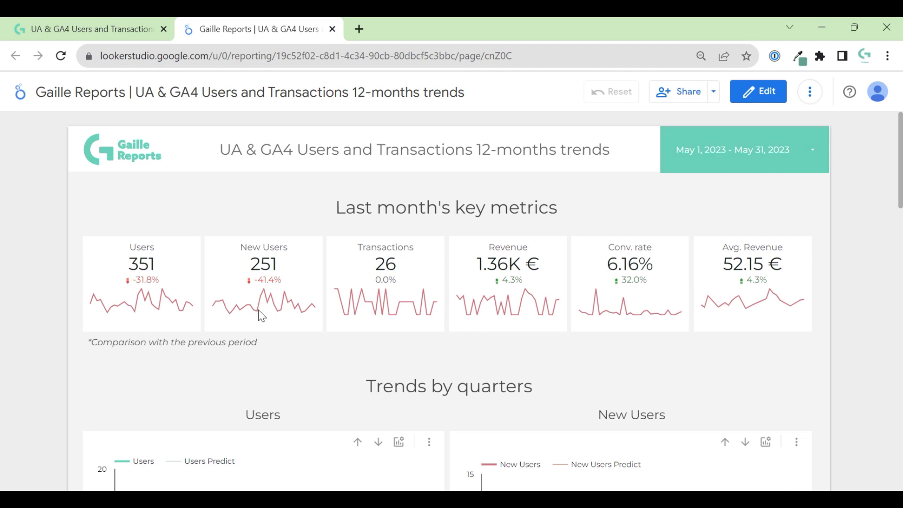
pyautogui.scroll(-3, 259, 310)
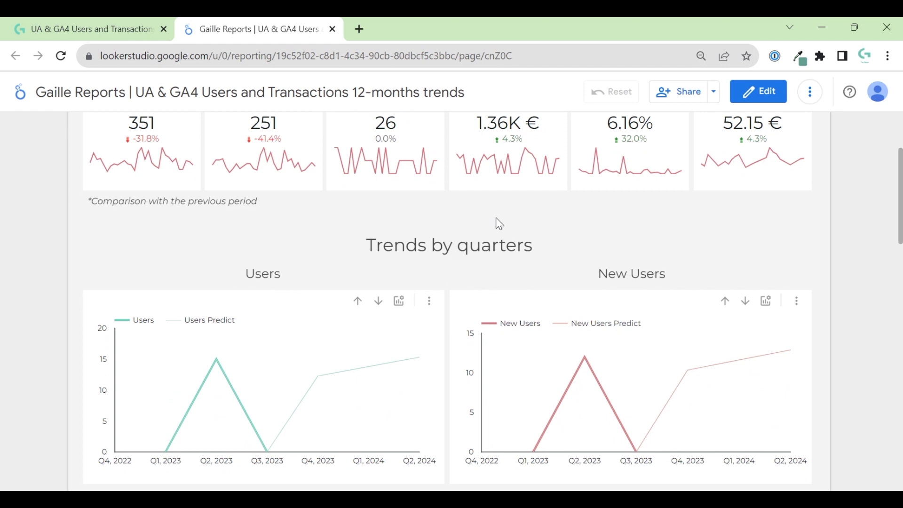
pyautogui.scroll(-2, 496, 221)
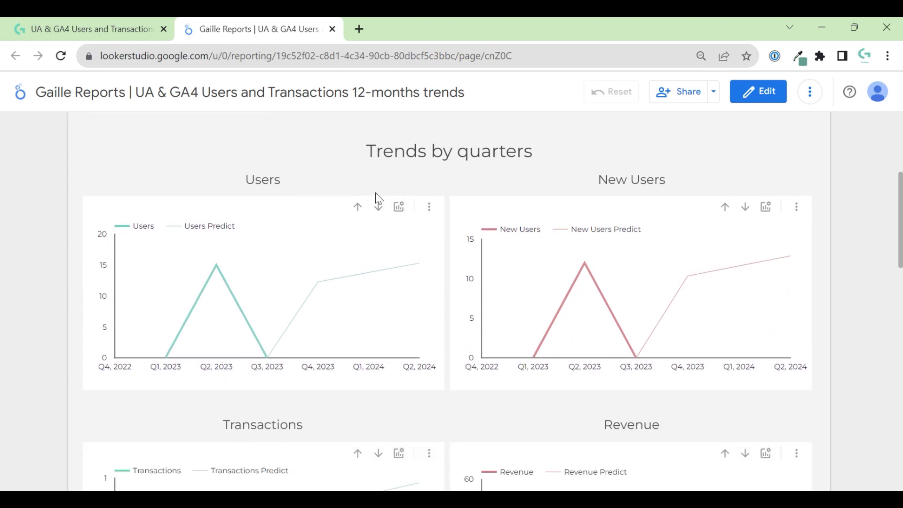
pyautogui.scroll(-8, 696, 411)
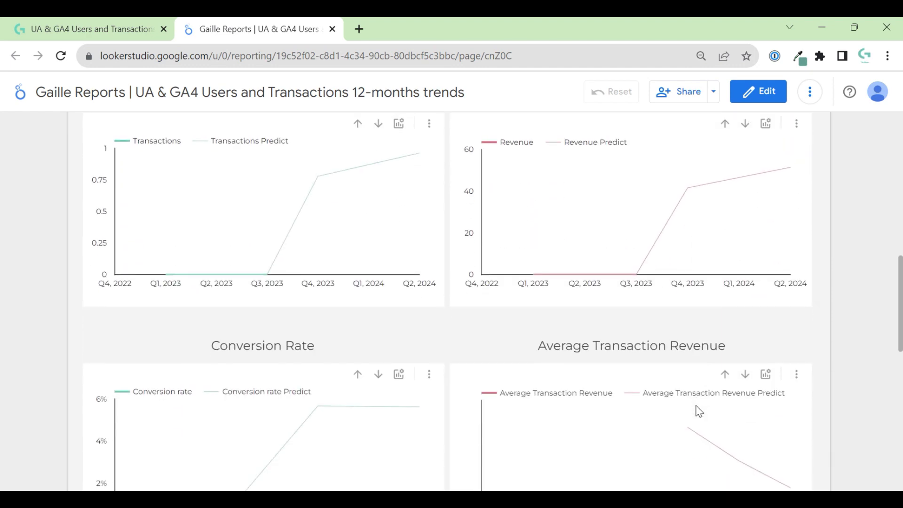
pyautogui.scroll(10, 699, 412)
pyautogui.scroll(3, 700, 412)
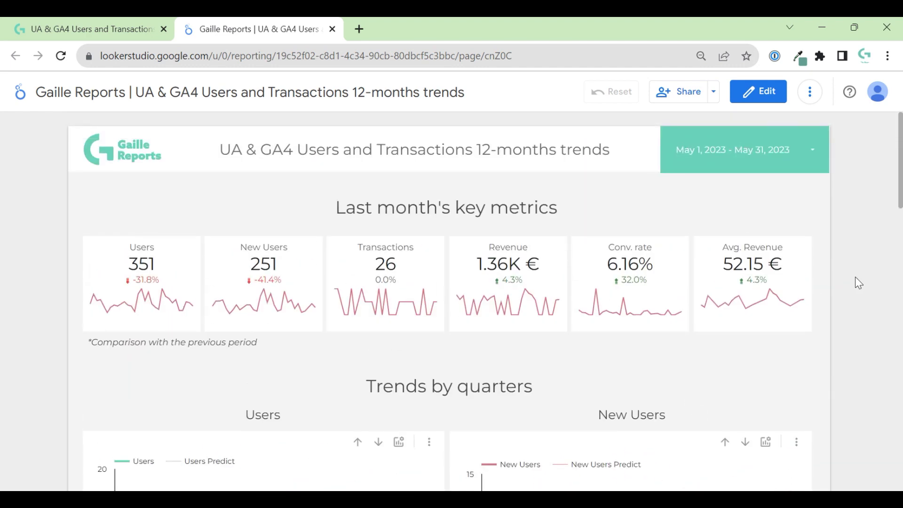
pyautogui.scroll(-15, 855, 277)
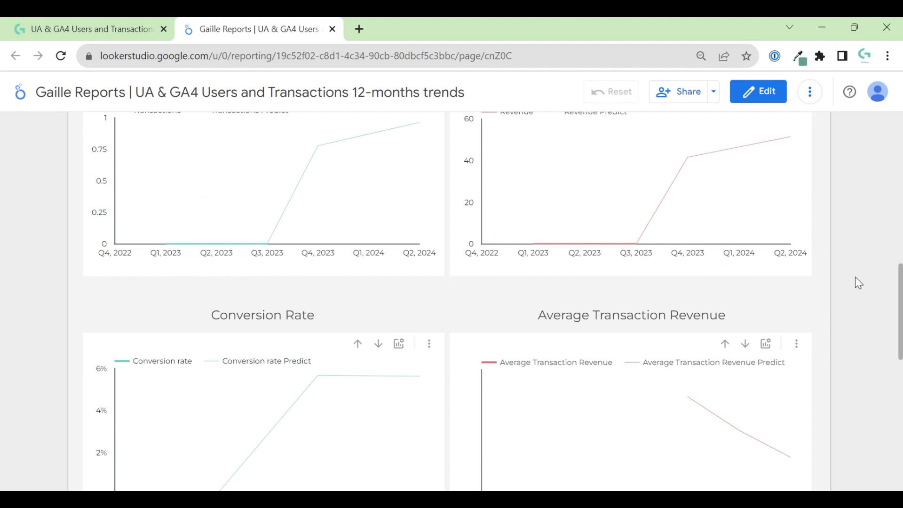
pyautogui.scroll(3, 855, 277)
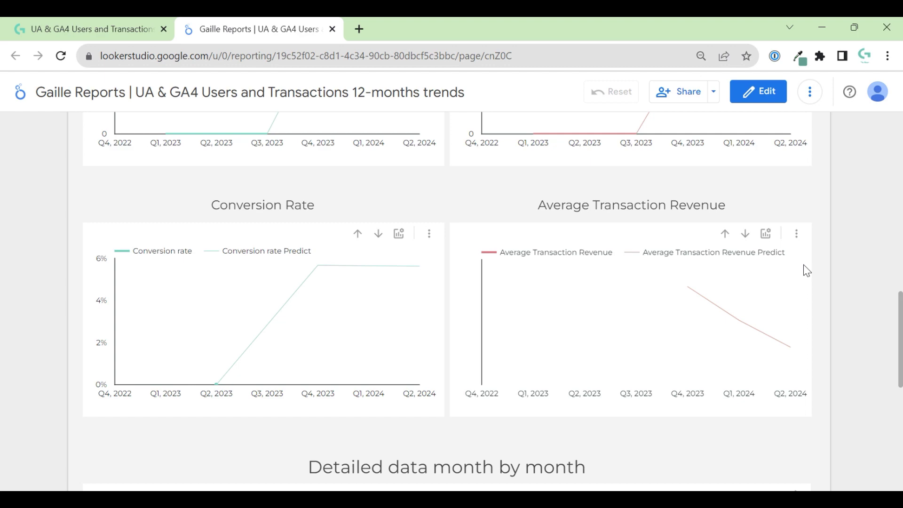
pyautogui.scroll(-8, 804, 265)
pyautogui.scroll(1, 804, 266)
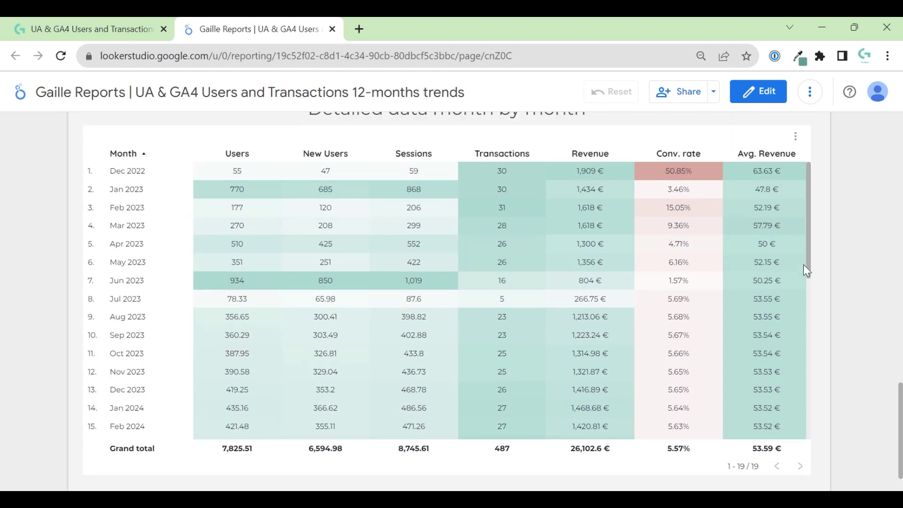
pyautogui.scroll(10, 806, 254)
pyautogui.scroll(7, 426, 235)
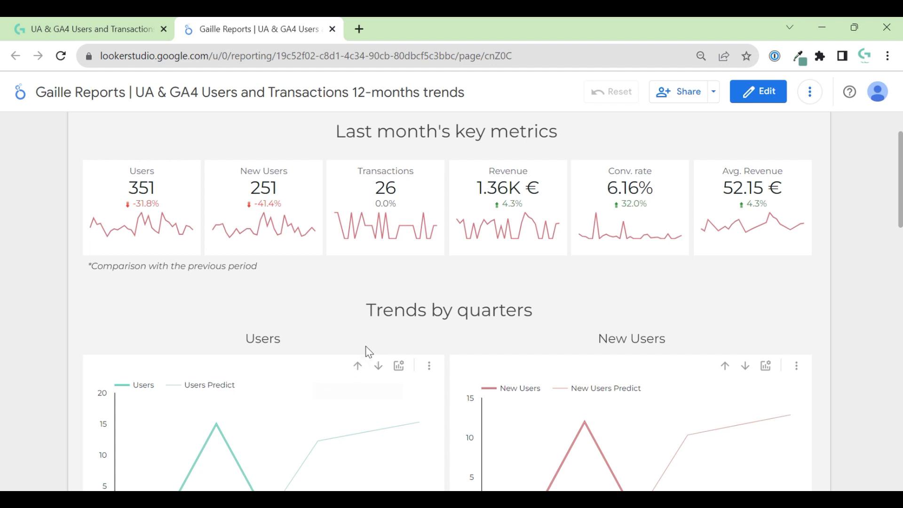
# Drill the Users chart down to monthly and daily data, then back up to quarterly
pyautogui.scroll(-3, 365, 351)
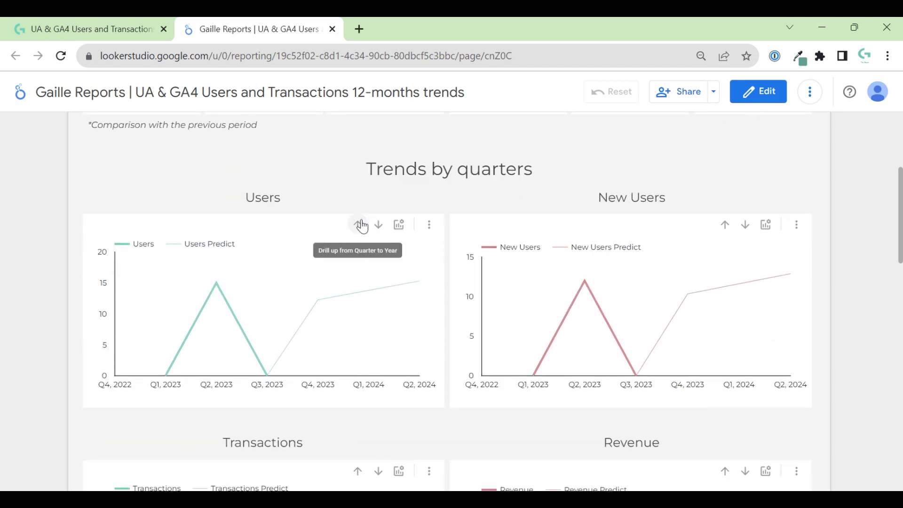
pyautogui.click(379, 226)
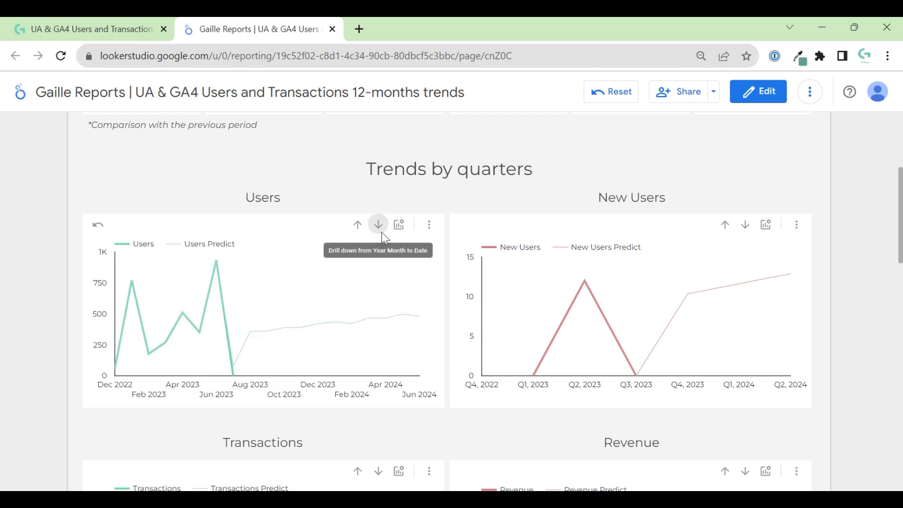
pyautogui.click(378, 225)
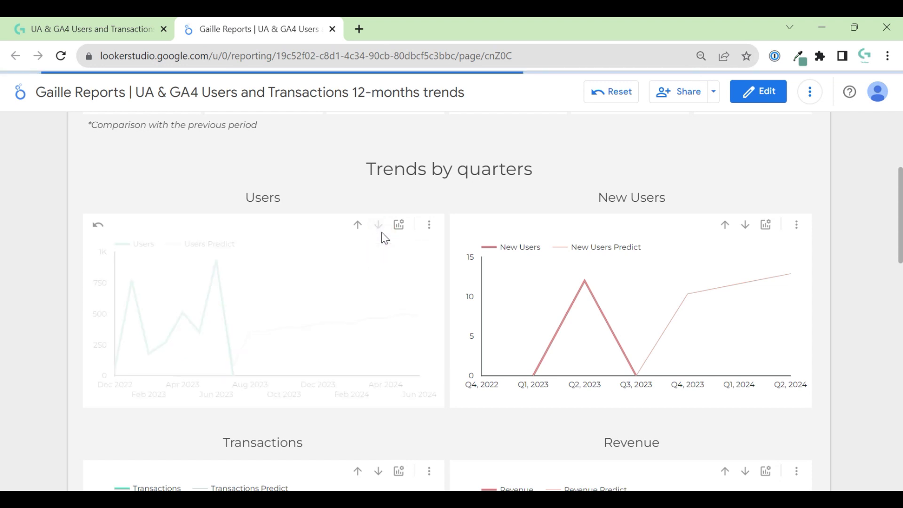
pyautogui.click(359, 224)
pyautogui.click(359, 225)
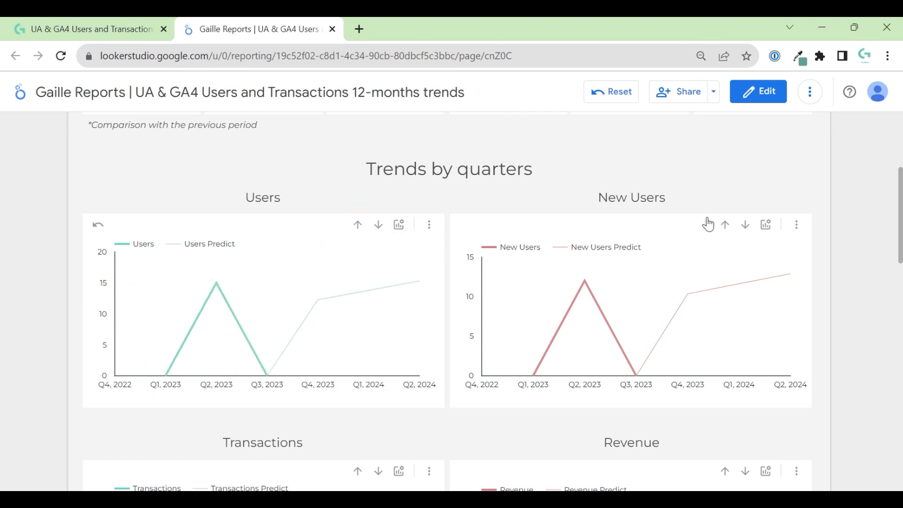
# Uncheck Users in the chart's optional metrics so only Users Predict is plotted
pyautogui.click(403, 231)
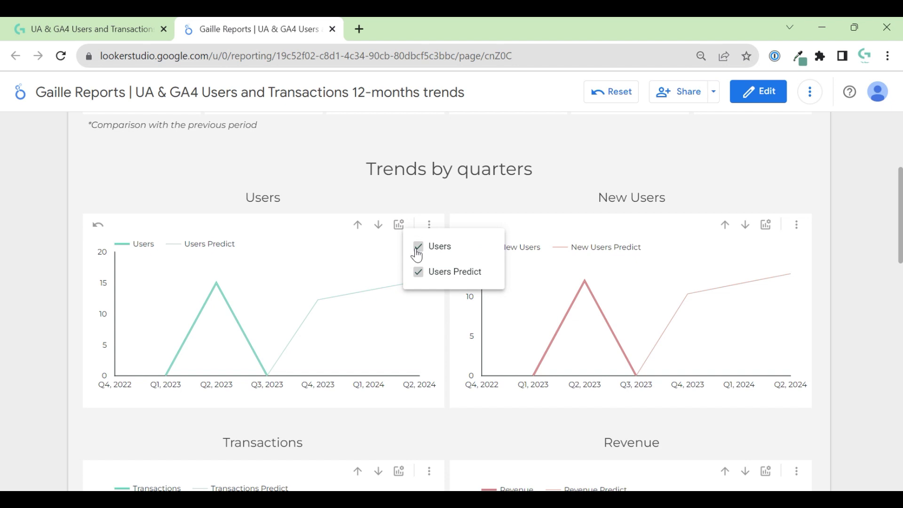
pyautogui.click(420, 275)
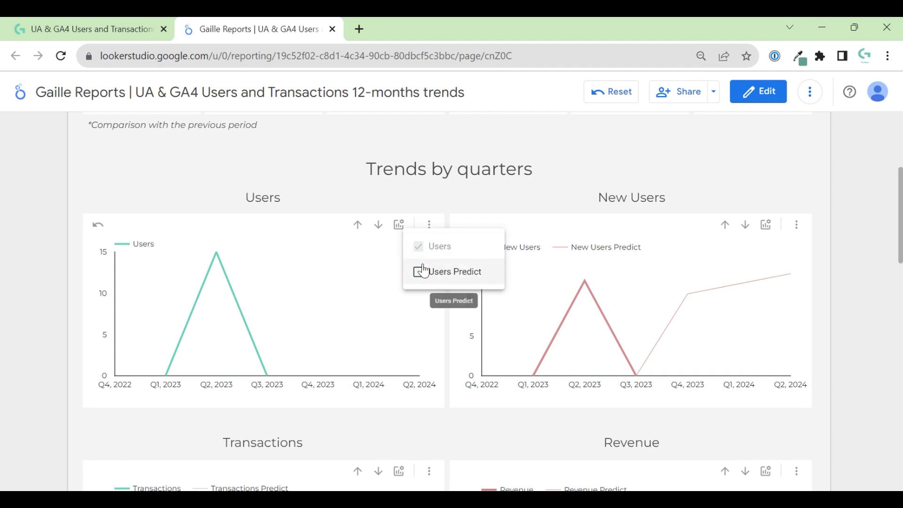
pyautogui.click(419, 272)
pyautogui.click(419, 247)
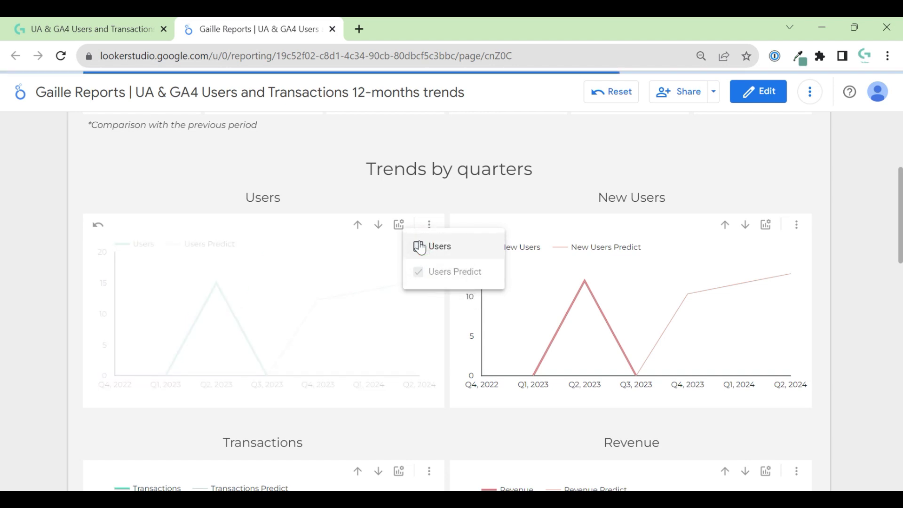
pyautogui.click(309, 201)
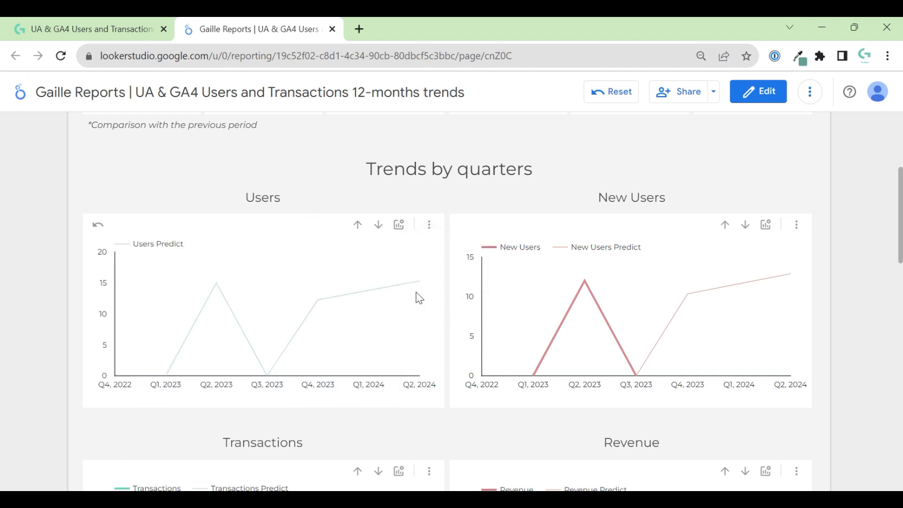
pyautogui.scroll(-3, 804, 301)
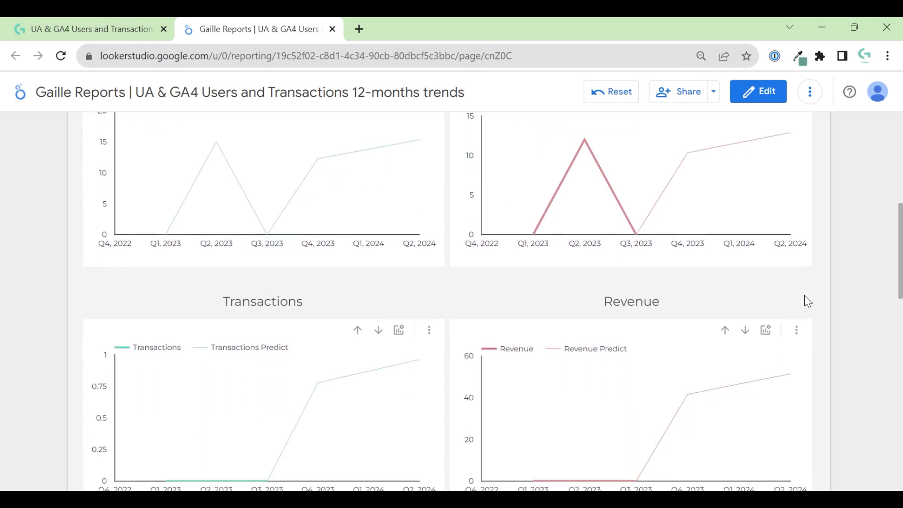
pyautogui.scroll(-5, 805, 296)
pyautogui.scroll(-4, 806, 300)
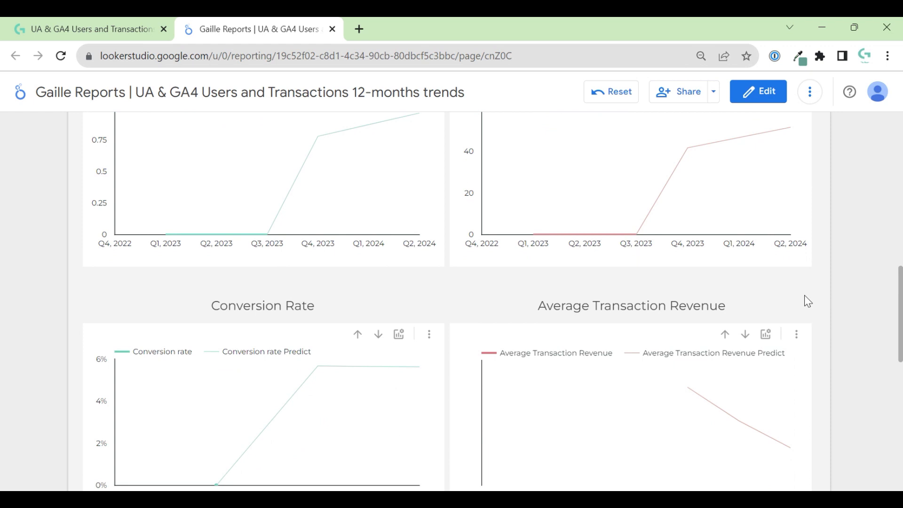
pyautogui.scroll(-4, 832, 277)
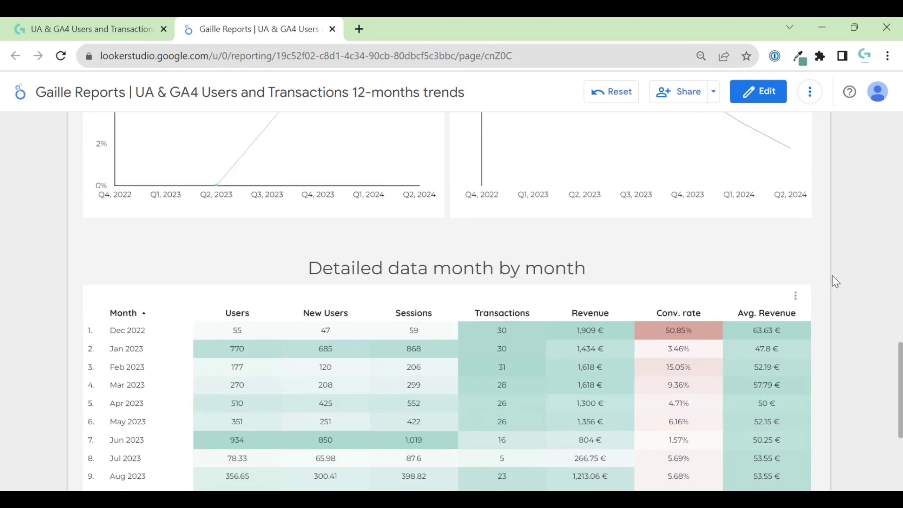
pyautogui.scroll(-2, 832, 277)
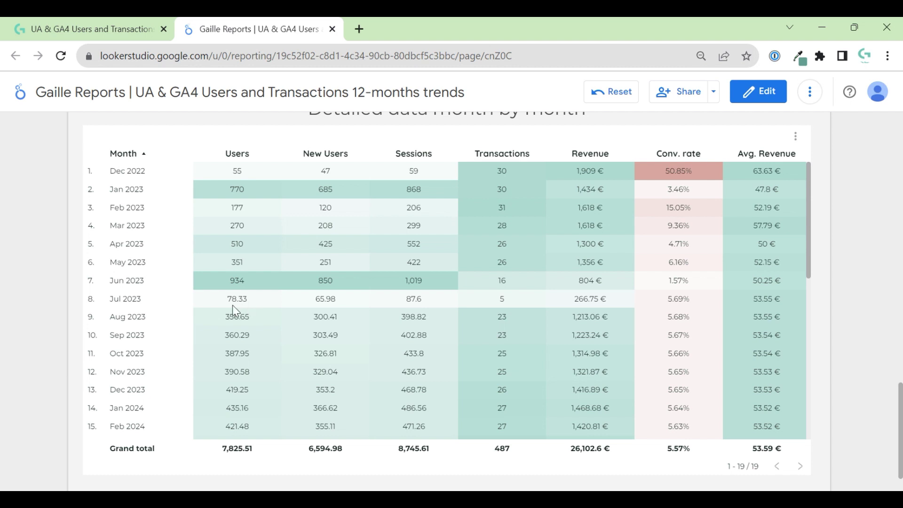
pyautogui.scroll(-3, 233, 305)
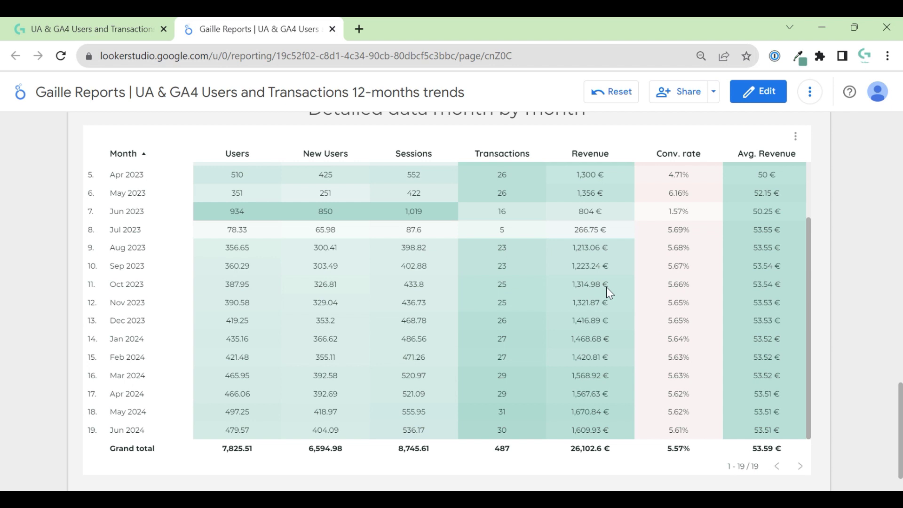
pyautogui.scroll(3, 607, 287)
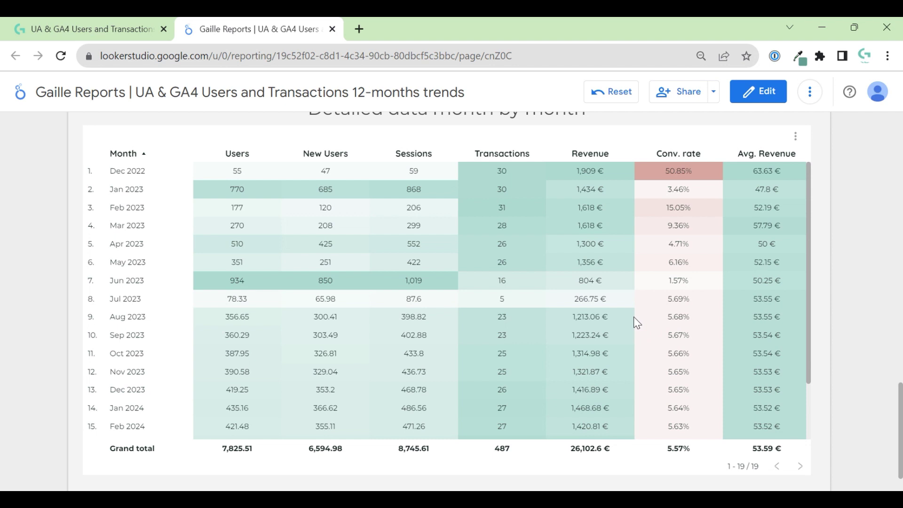
pyautogui.scroll(-3, 646, 272)
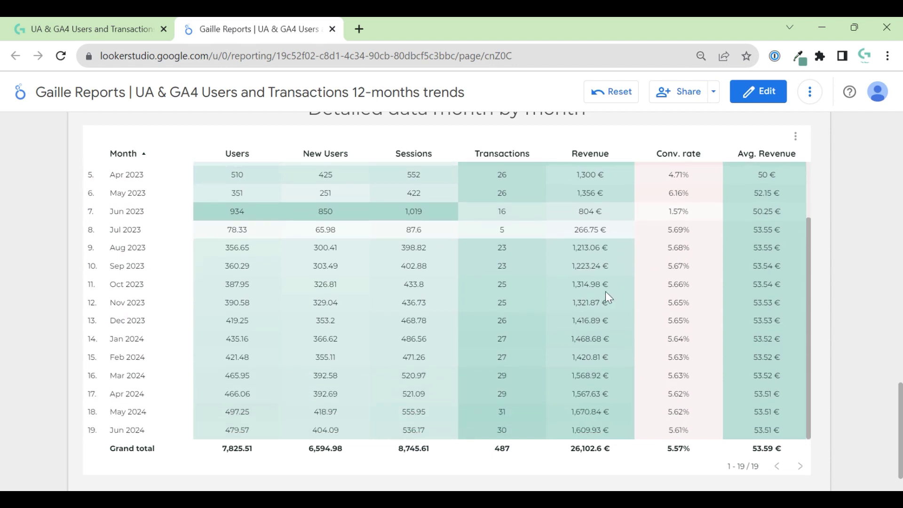
pyautogui.scroll(-1, 604, 375)
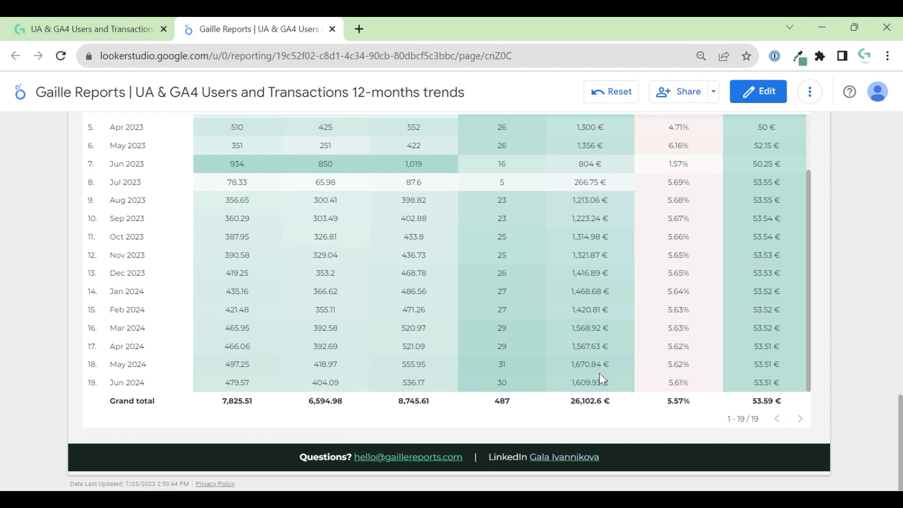
pyautogui.scroll(3, 616, 329)
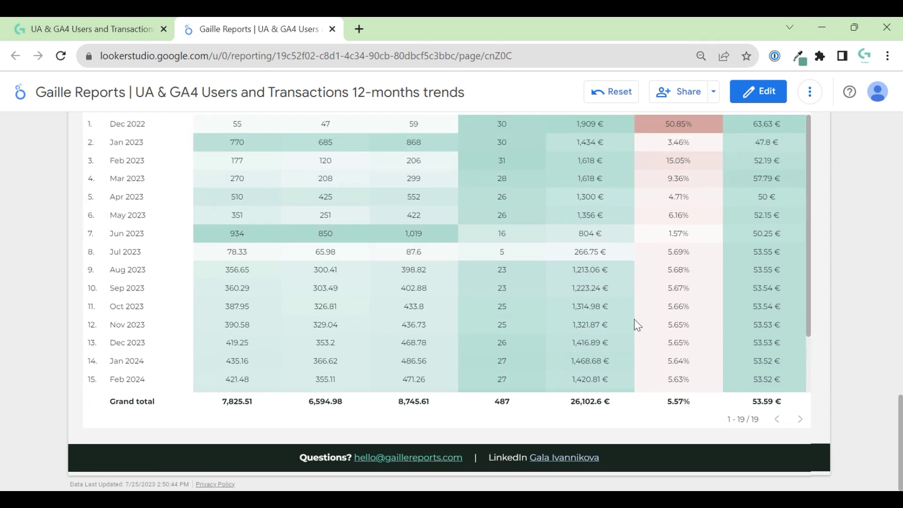
pyautogui.scroll(15, 844, 252)
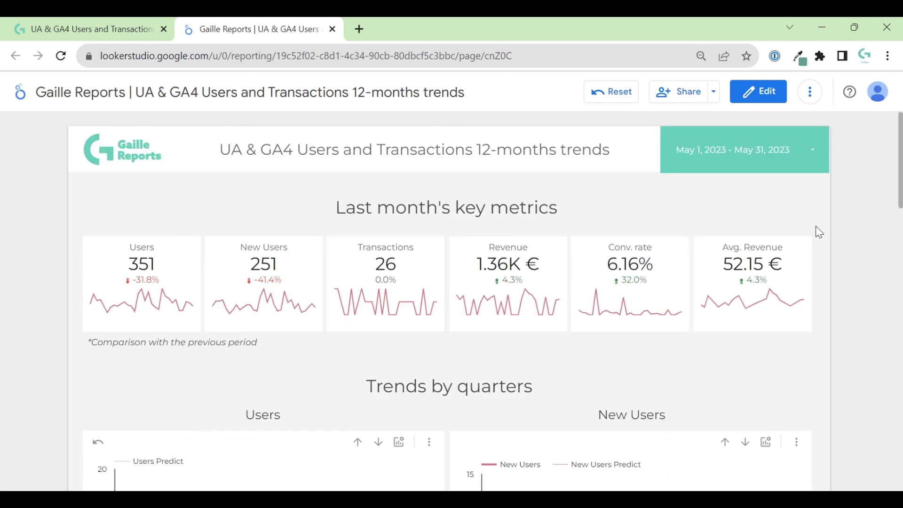
# Put the report in edit mode and show its added data sources via Resource
pyautogui.click(769, 93)
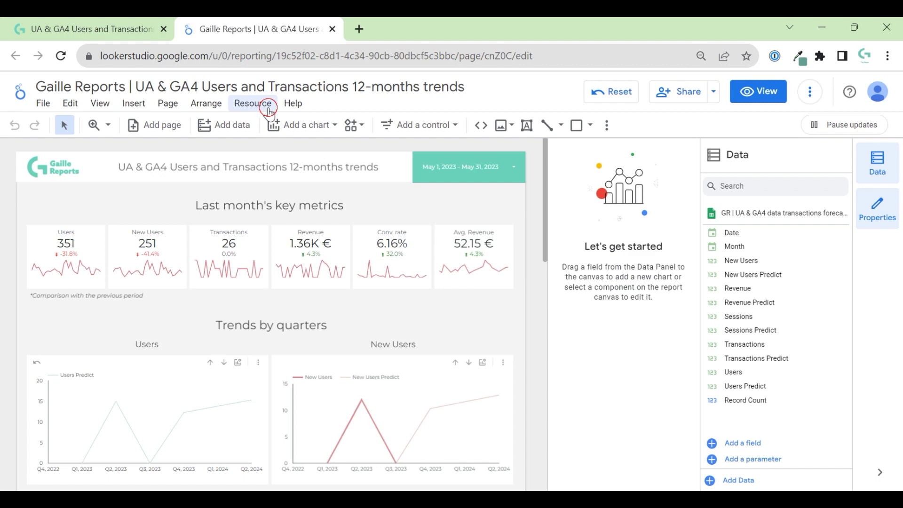
pyautogui.click(250, 103)
pyautogui.click(301, 126)
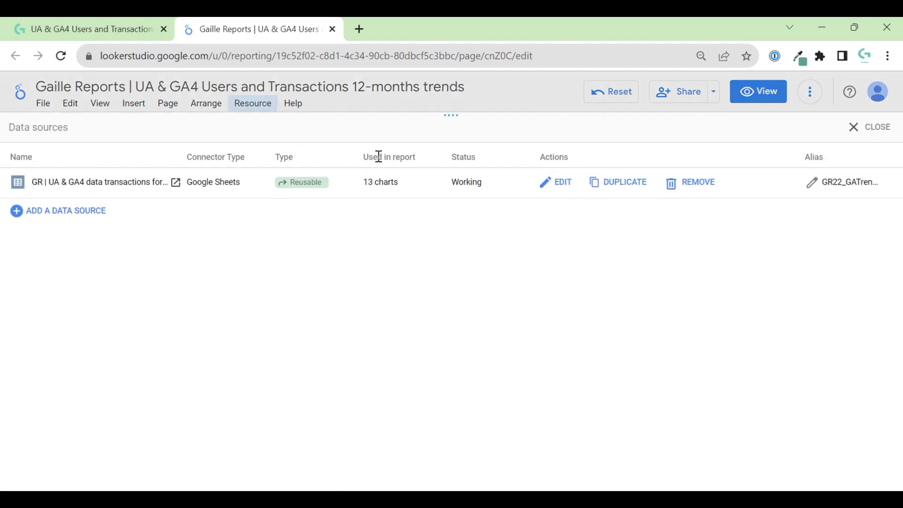
# Open the Google Sheets data source's connection and sheet link, then cancel and close
pyautogui.click(569, 178)
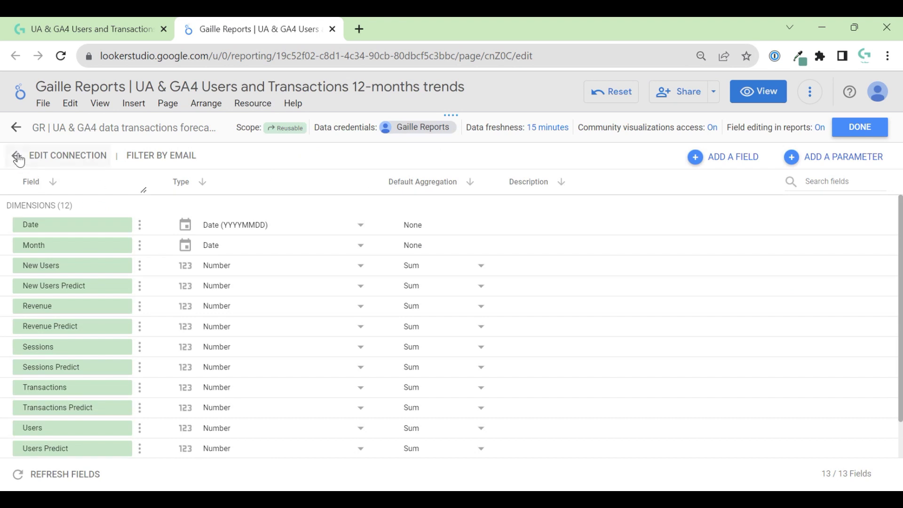
pyautogui.click(19, 156)
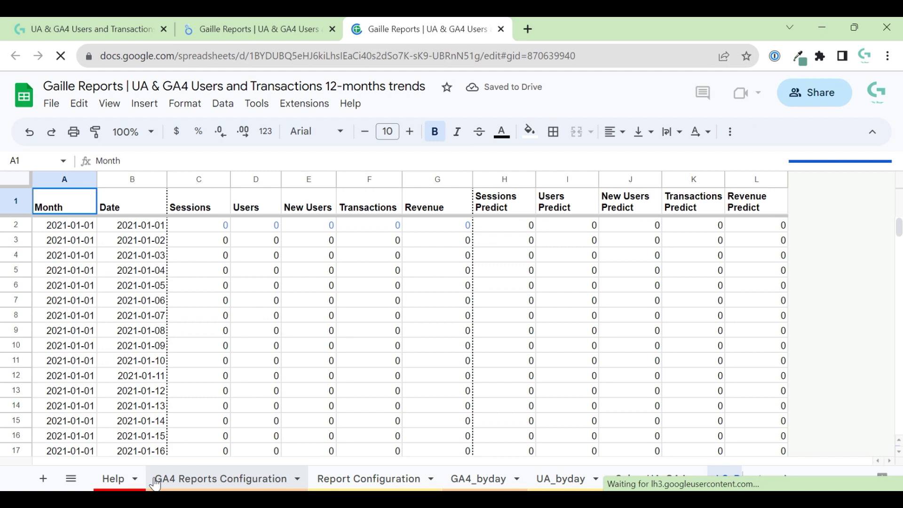
pyautogui.click(254, 29)
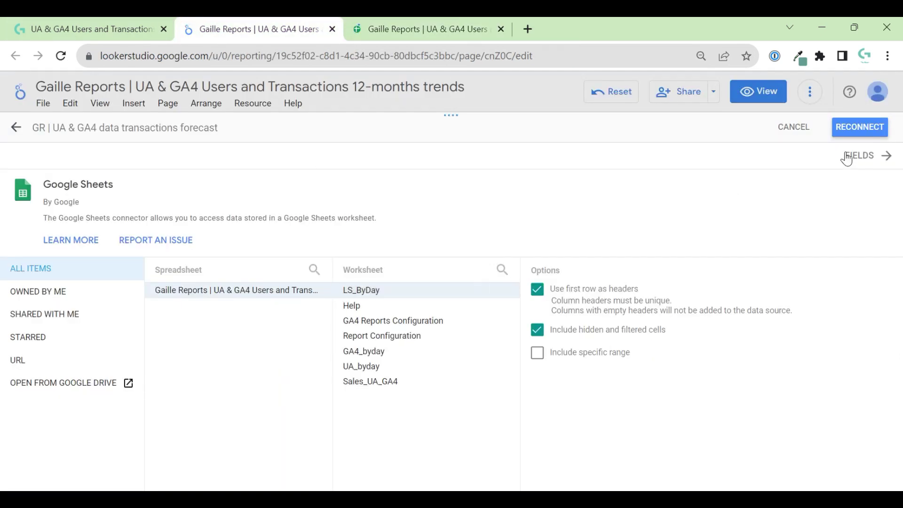
pyautogui.click(794, 127)
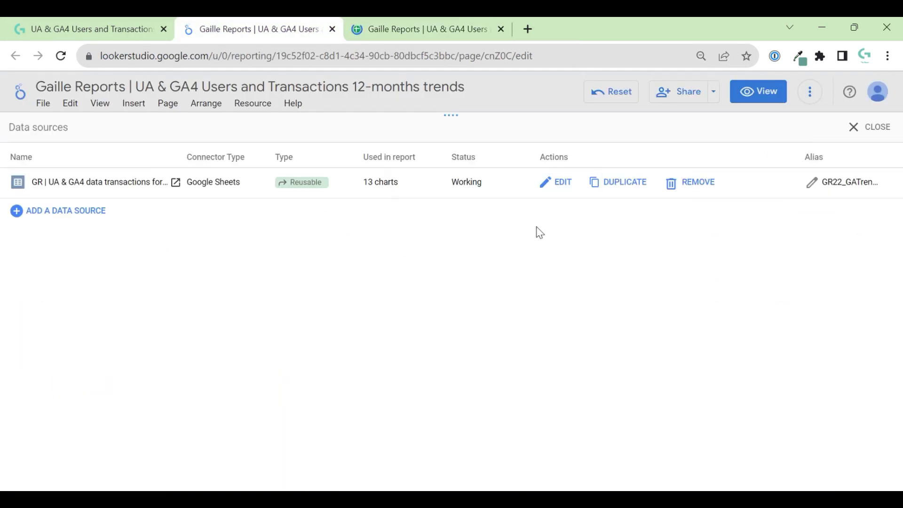
pyautogui.click(865, 128)
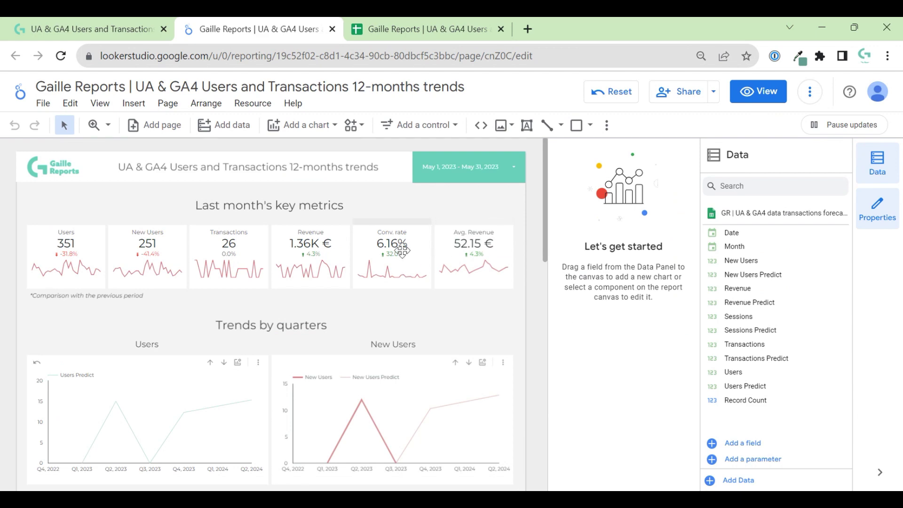
# Open the spreadsheet's Help sheet and check the Forecast for X month setting of 12
pyautogui.click(426, 28)
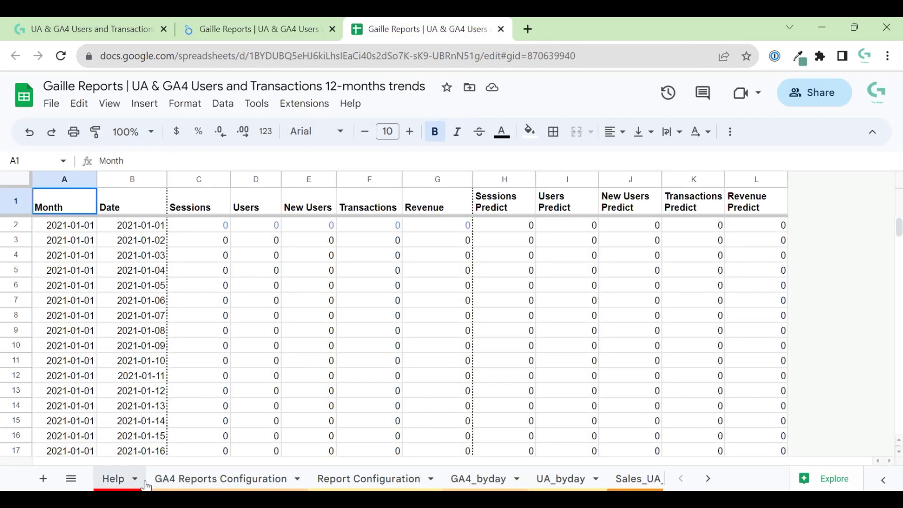
pyautogui.click(123, 479)
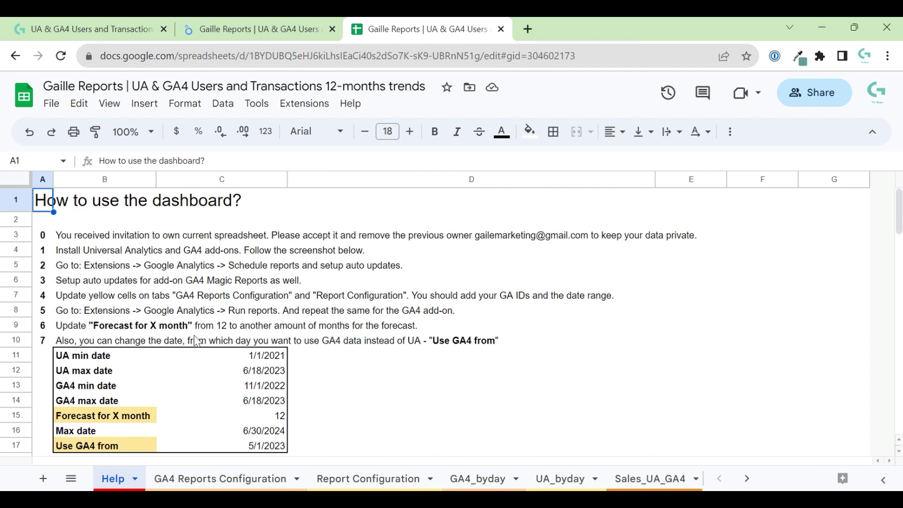
pyautogui.scroll(-3, 196, 340)
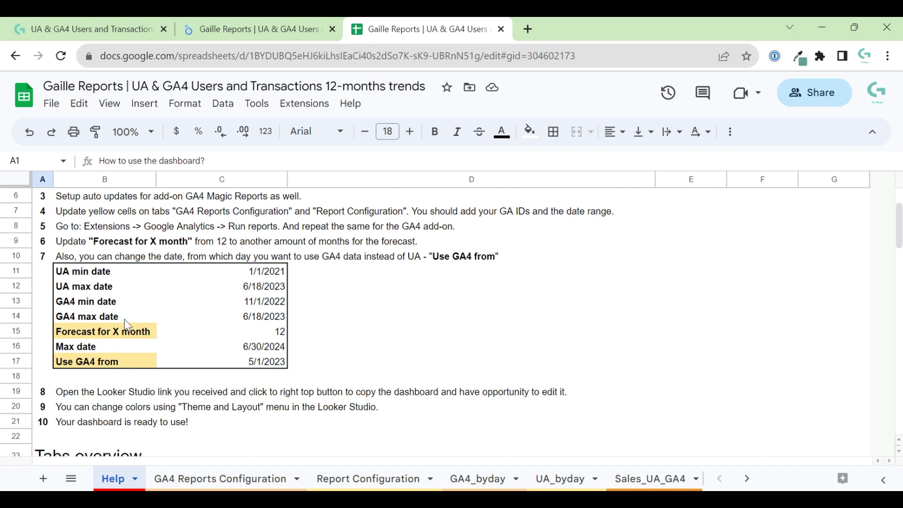
pyautogui.scroll(-3, 105, 335)
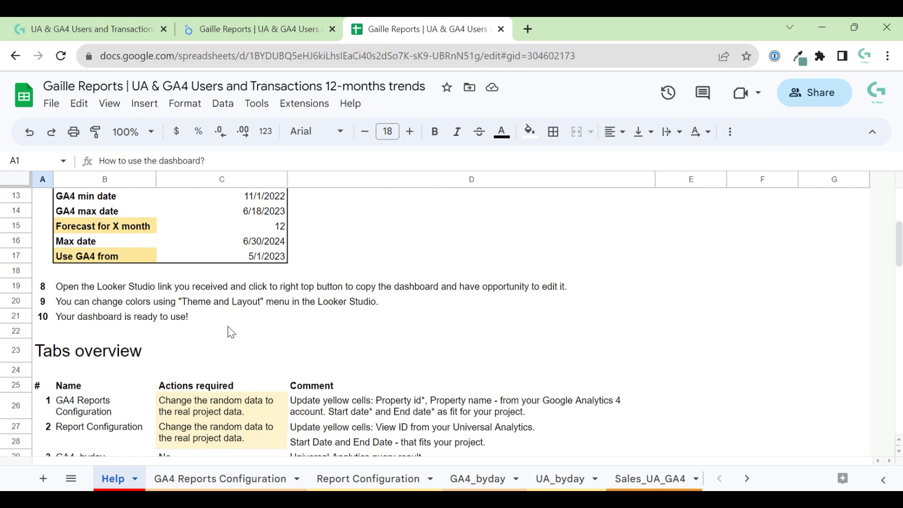
pyautogui.scroll(4, 218, 320)
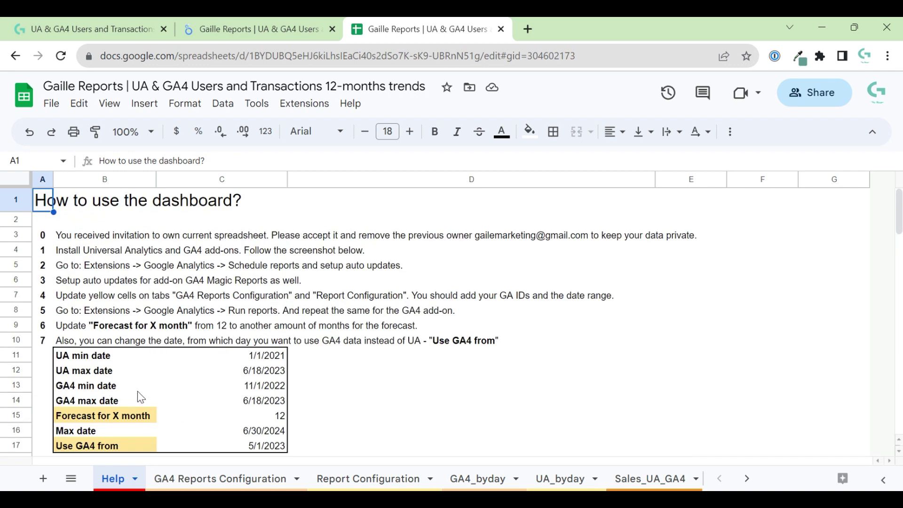
pyautogui.click(94, 416)
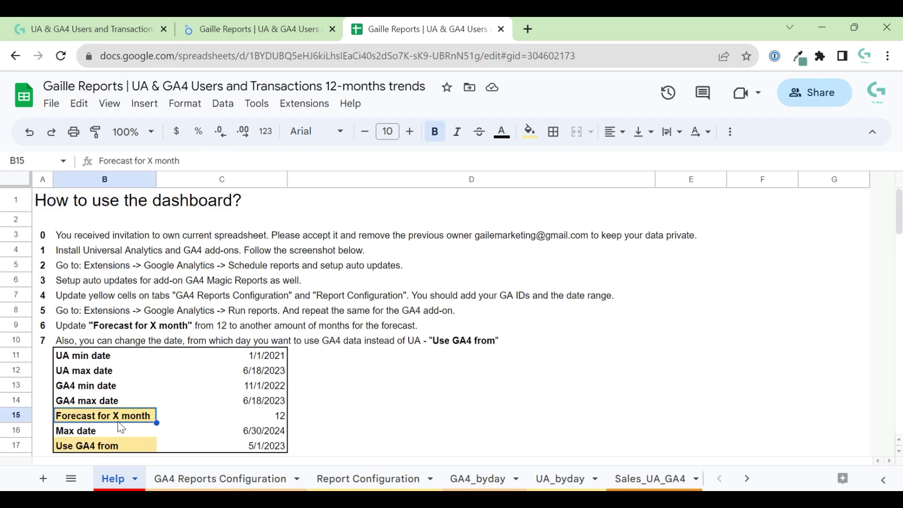
pyautogui.click(263, 420)
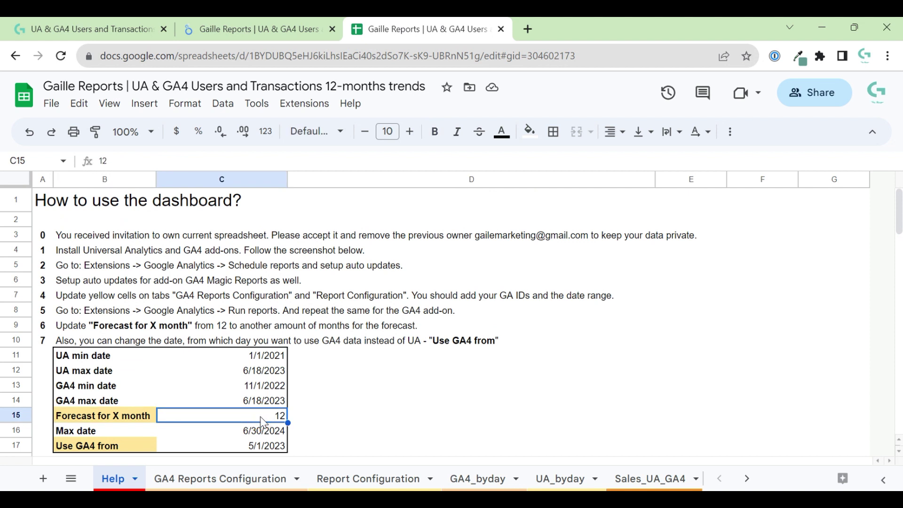
# View the formulas behind the UA min date, UA max date and GA4 min date
pyautogui.click(279, 360)
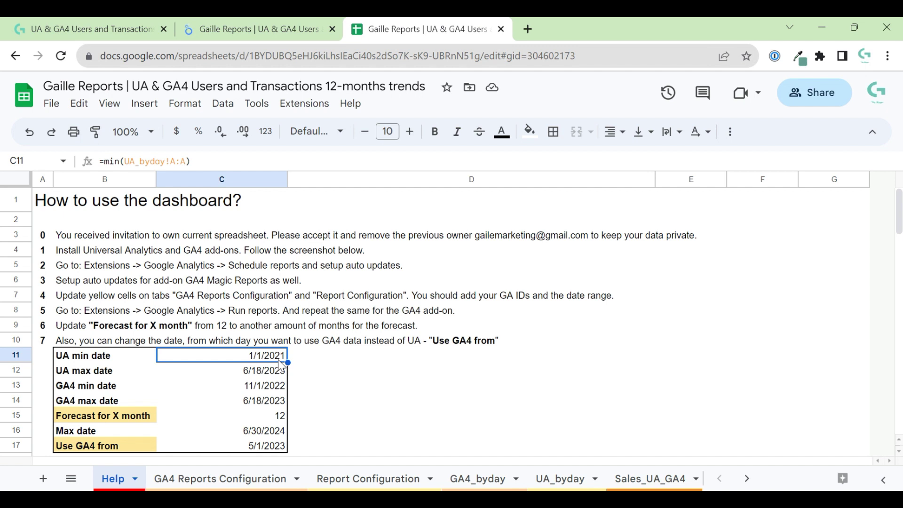
pyautogui.click(247, 374)
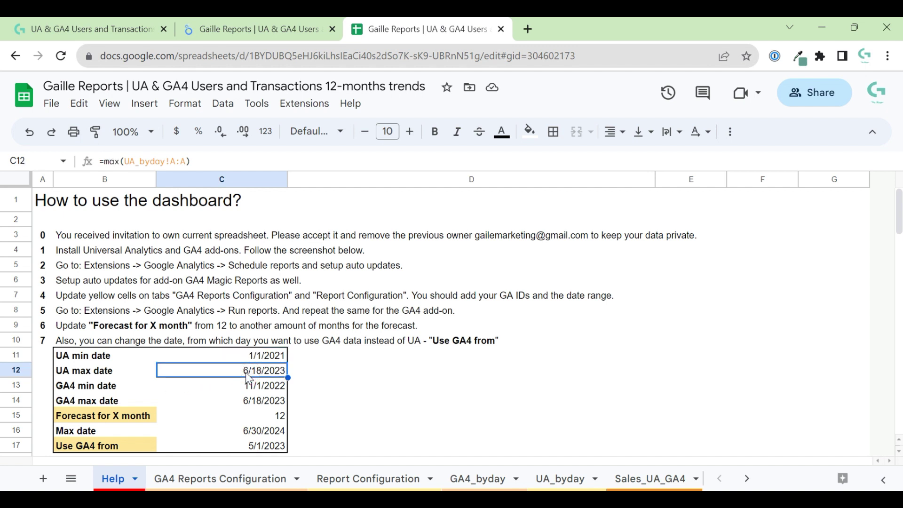
pyautogui.click(278, 391)
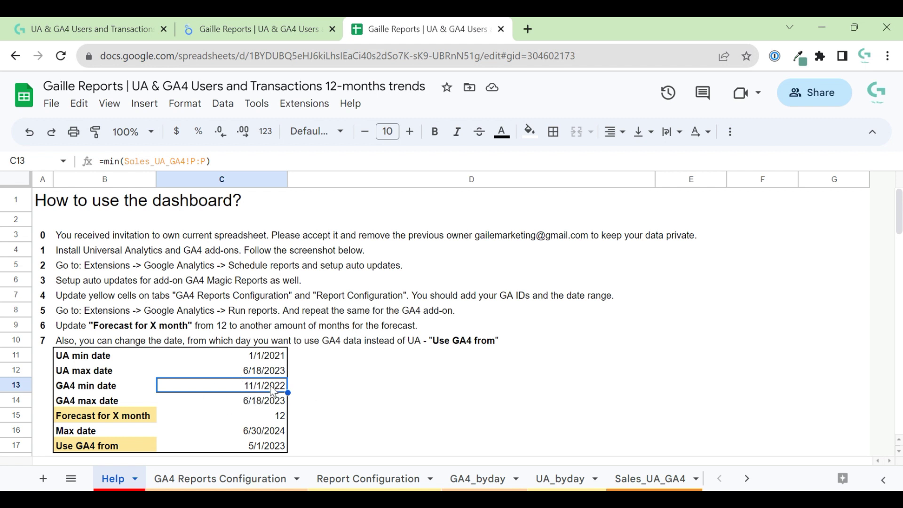
pyautogui.click(228, 343)
pyautogui.click(263, 359)
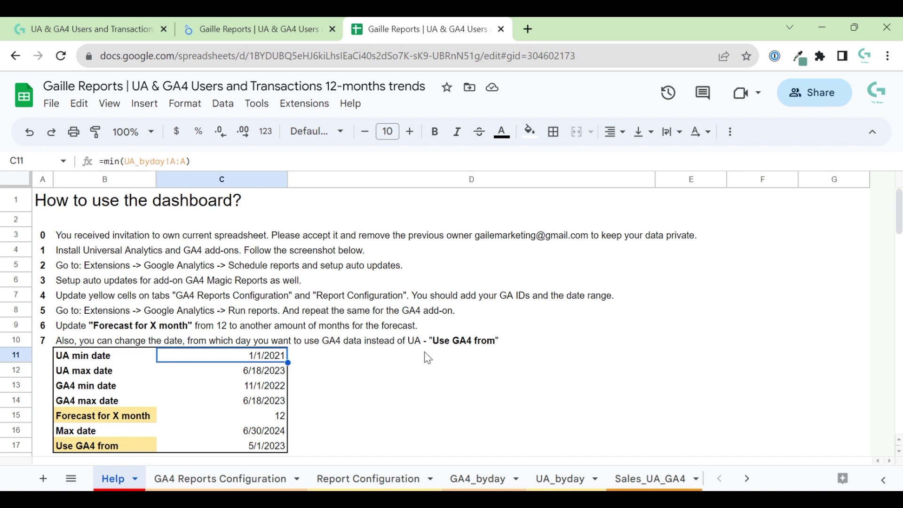
pyautogui.scroll(-3, 425, 357)
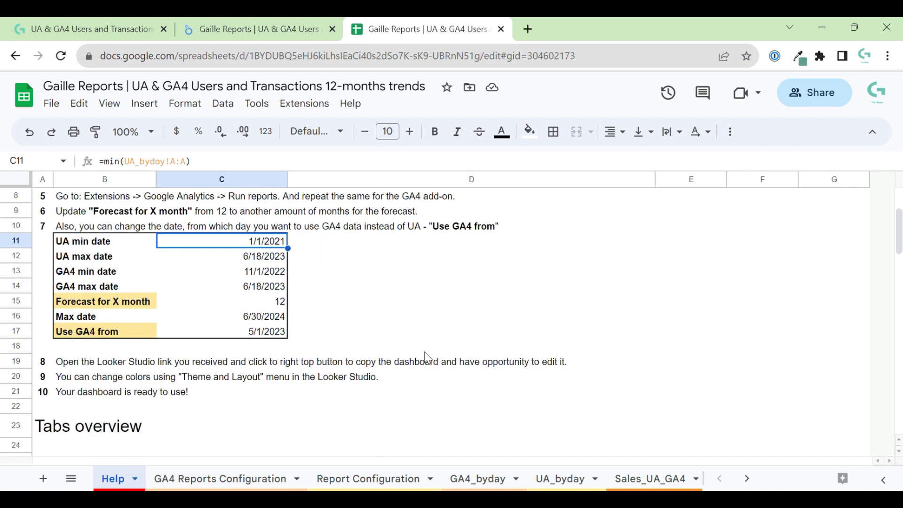
pyautogui.click(129, 333)
pyautogui.click(238, 337)
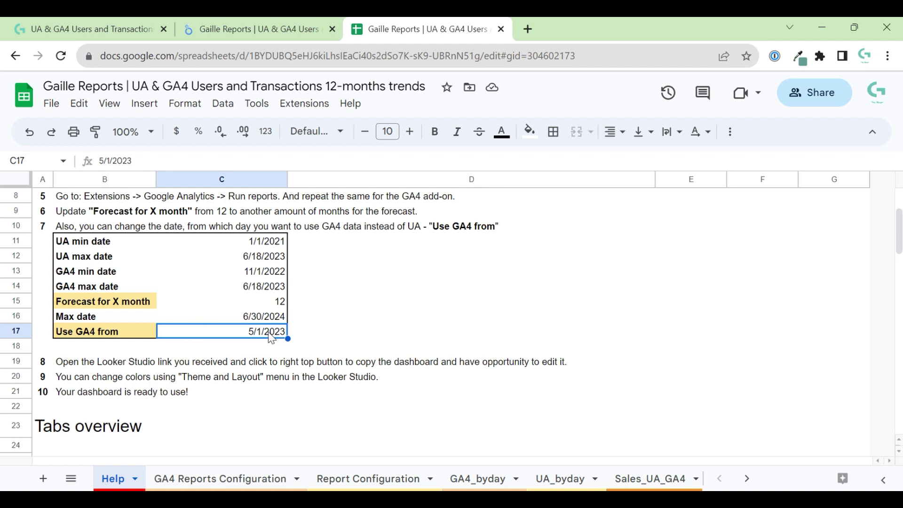
pyautogui.click(272, 276)
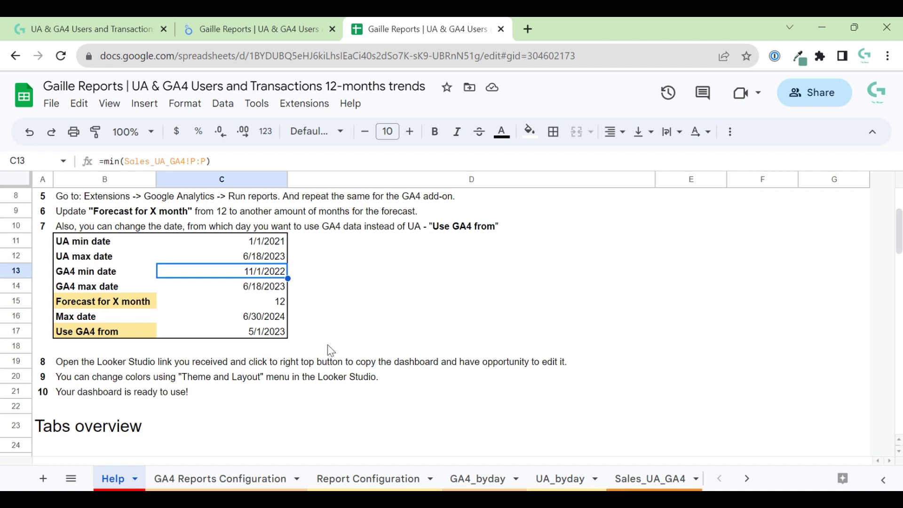
pyautogui.scroll(-5, 355, 347)
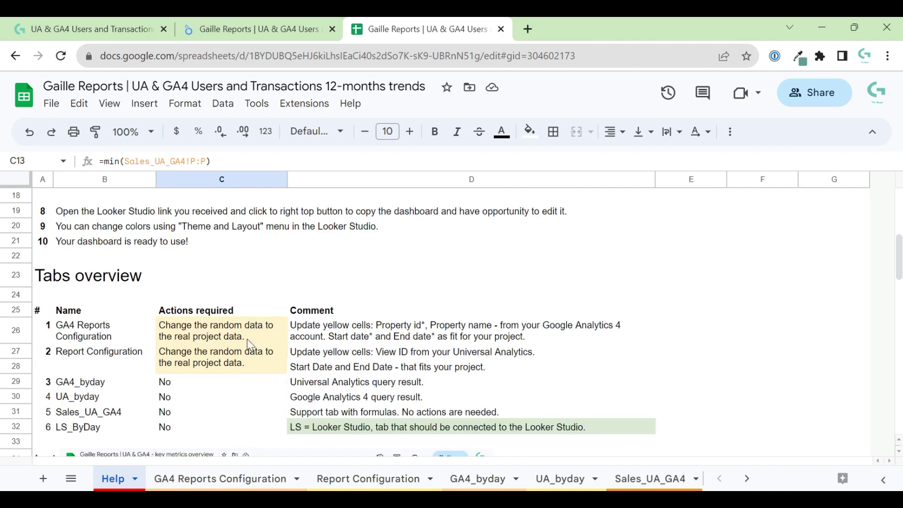
pyautogui.click(231, 336)
pyautogui.click(231, 357)
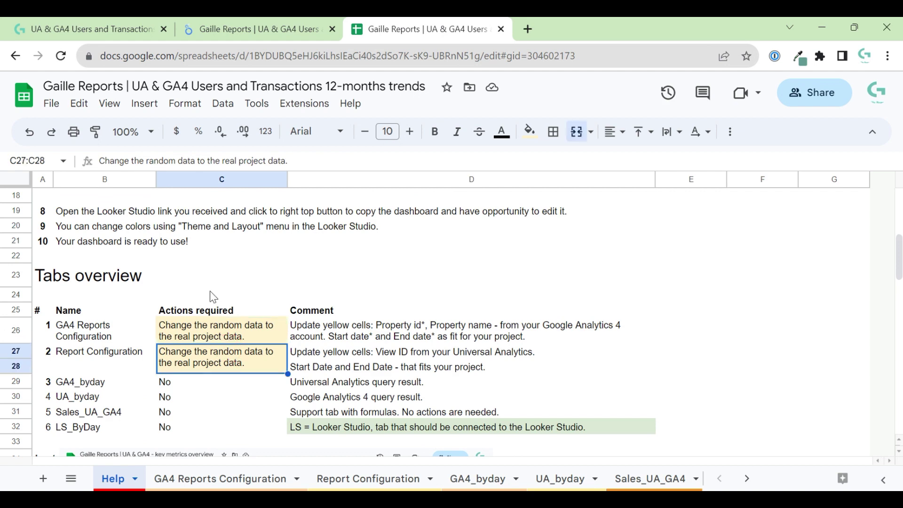
pyautogui.scroll(-3, 216, 328)
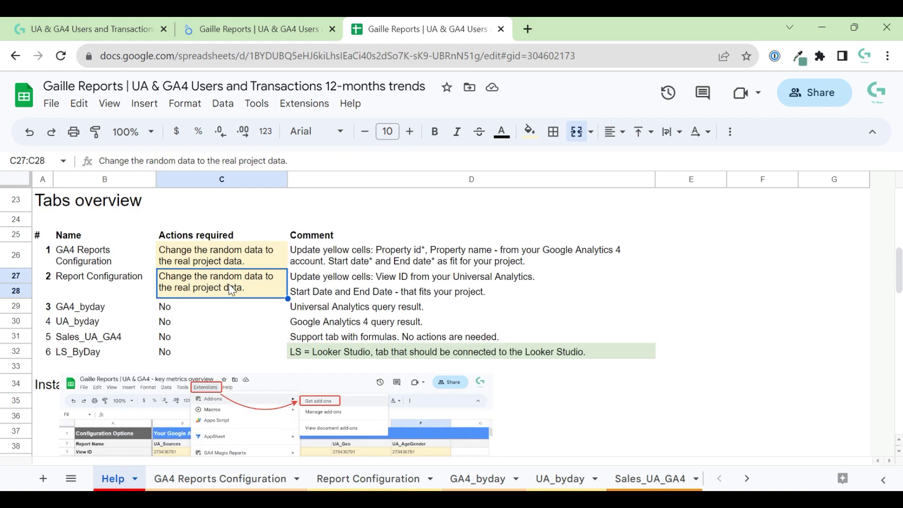
pyautogui.click(243, 484)
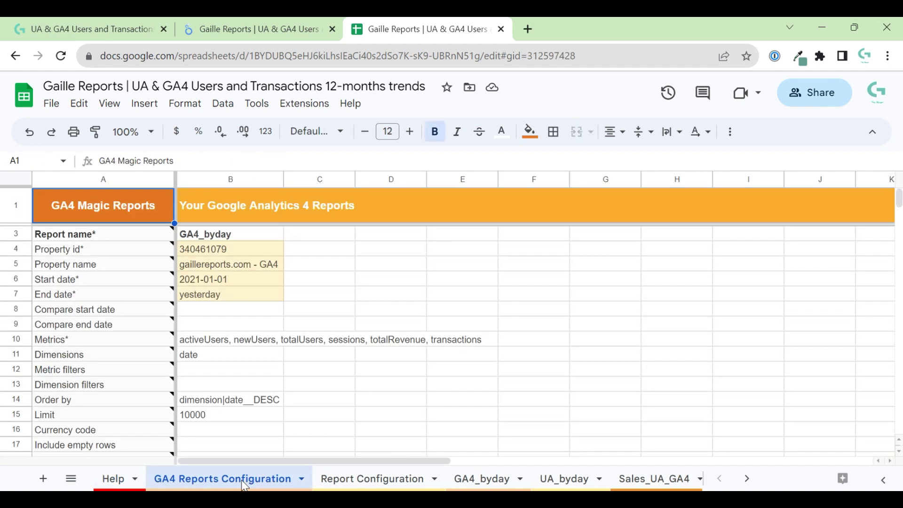
pyautogui.click(107, 480)
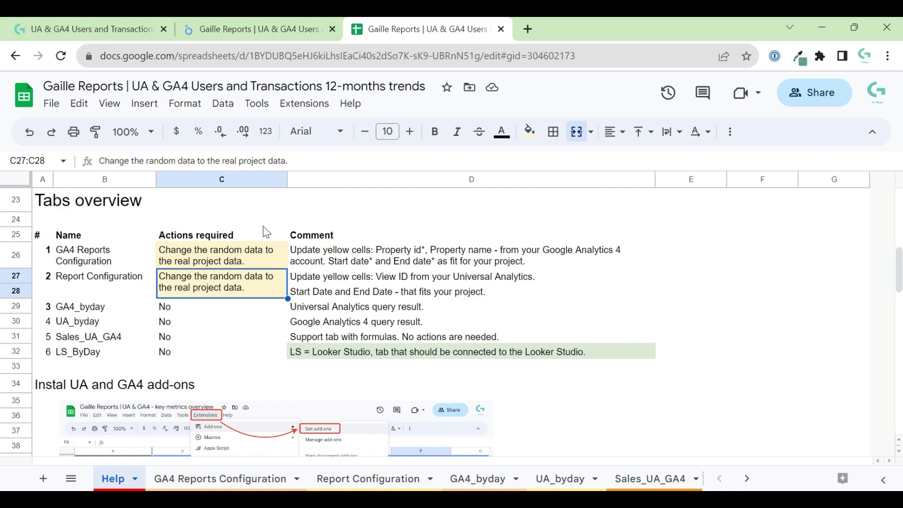
pyautogui.scroll(-2, 301, 306)
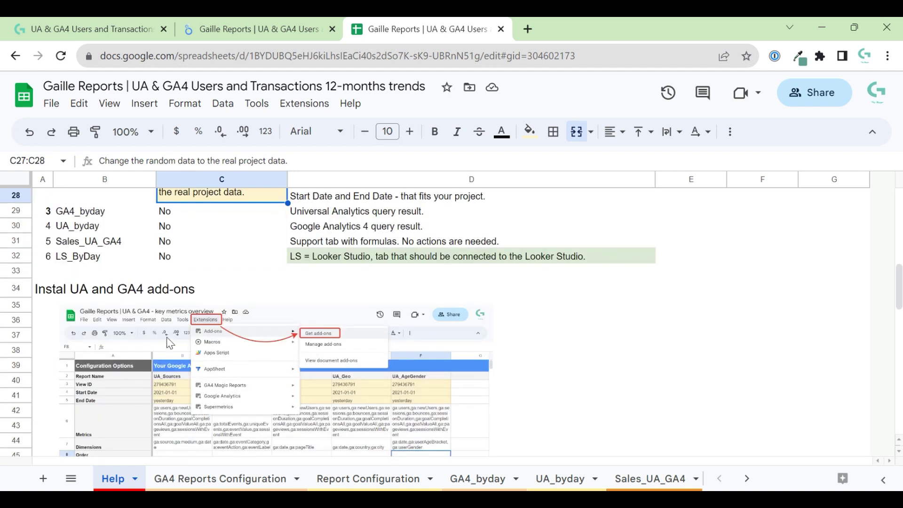
pyautogui.scroll(-7, 311, 350)
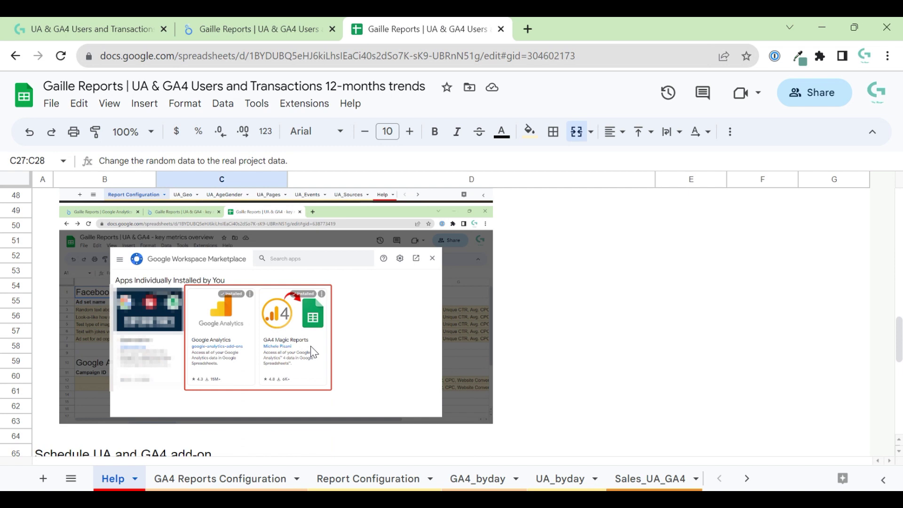
pyautogui.scroll(-2, 310, 346)
pyautogui.scroll(2, 296, 262)
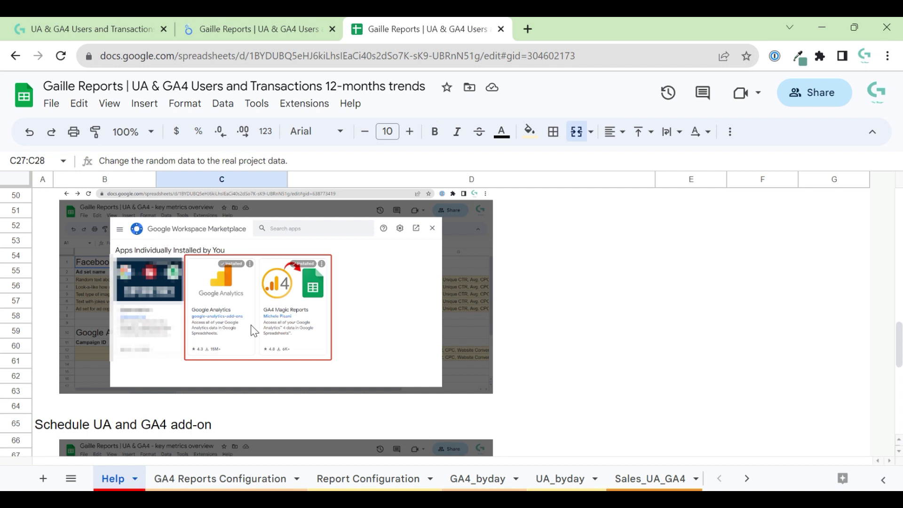
pyautogui.click(216, 476)
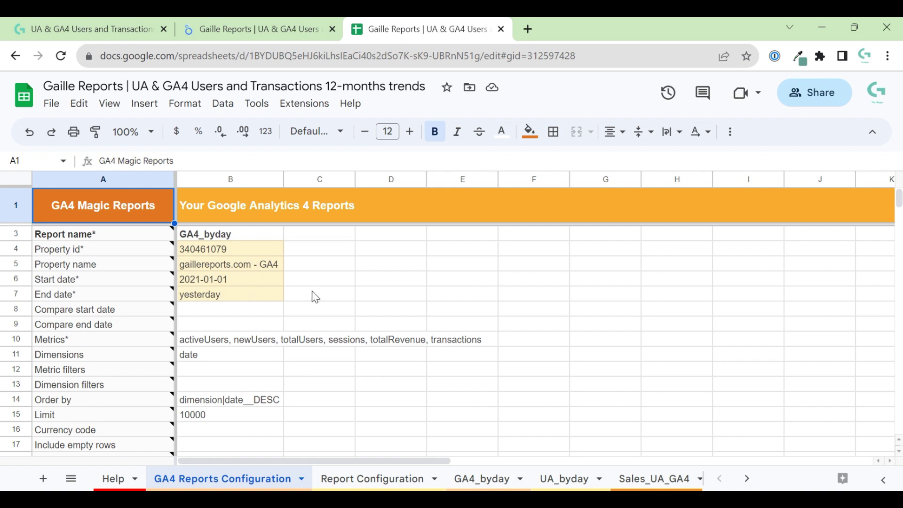
pyautogui.click(254, 252)
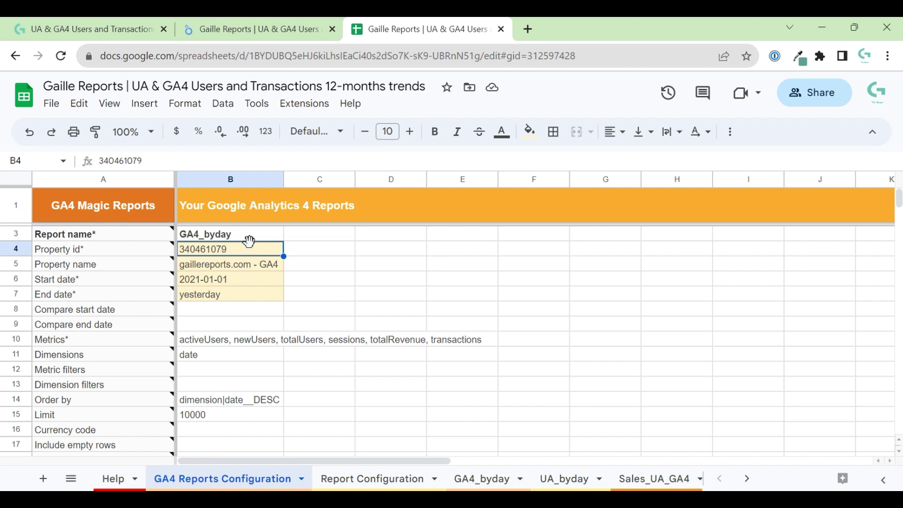
pyautogui.click(244, 265)
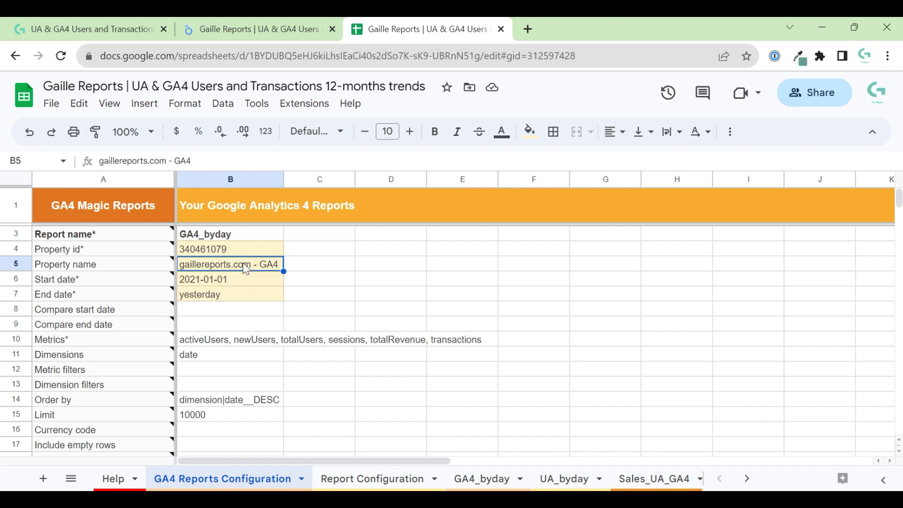
pyautogui.click(226, 283)
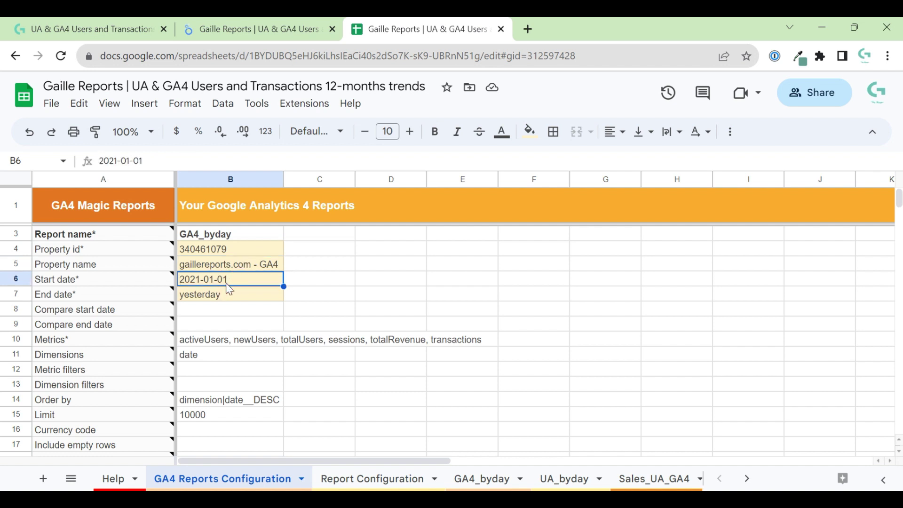
pyautogui.click(226, 302)
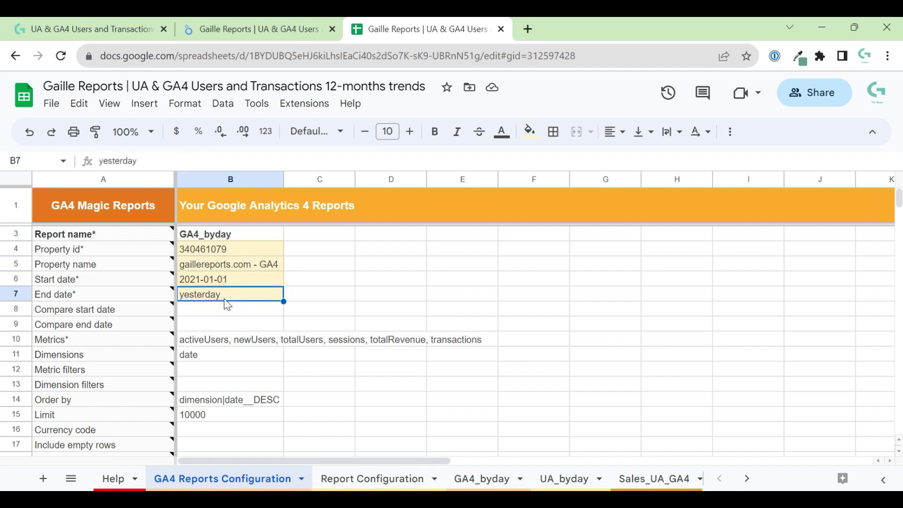
pyautogui.click(226, 343)
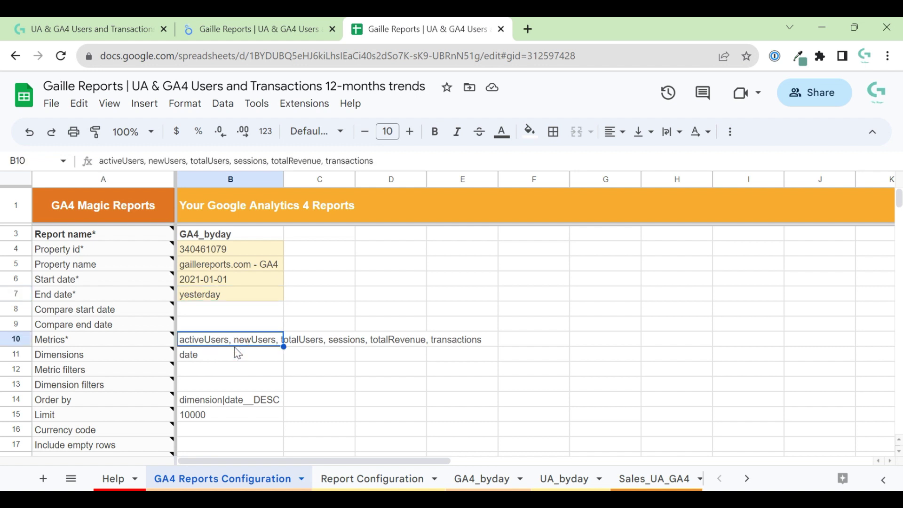
pyautogui.scroll(-1, 331, 412)
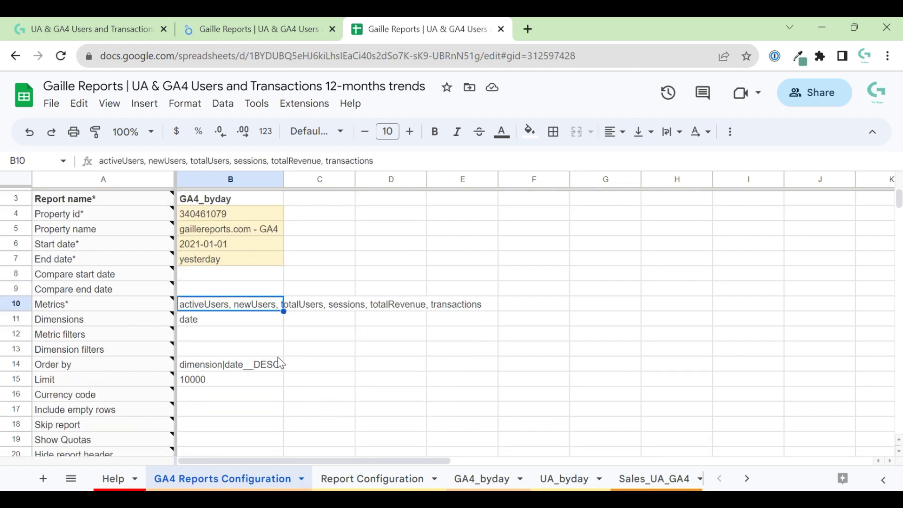
# Open the Google Workspace Marketplace from Extensions > Add-ons > Get add-ons
pyautogui.click(305, 105)
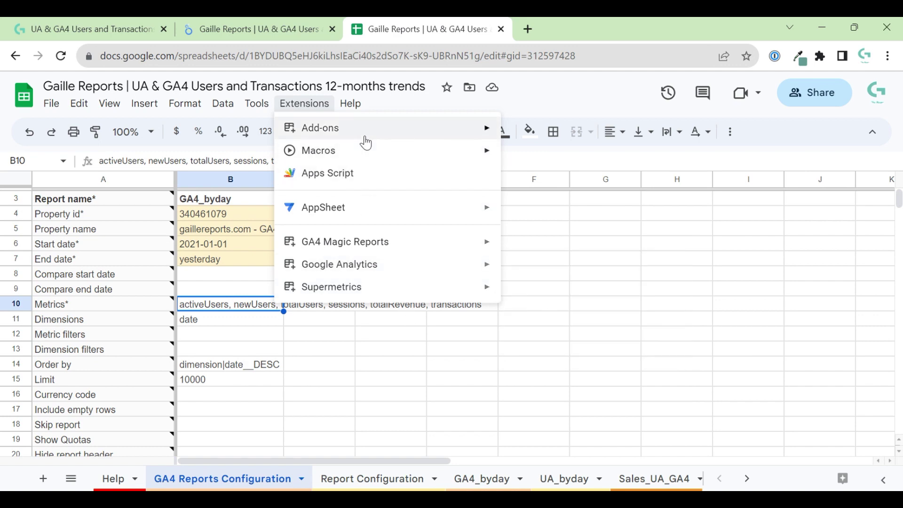
pyautogui.moveTo(364, 134)
pyautogui.click(546, 136)
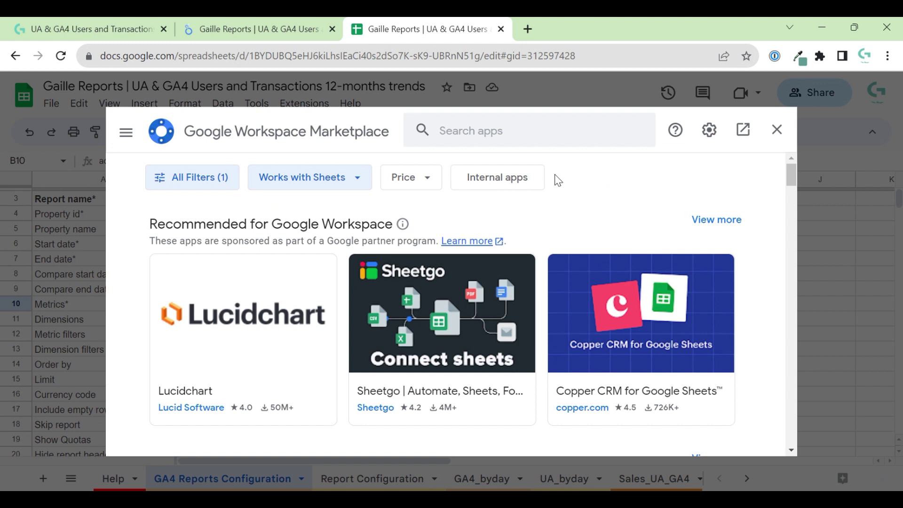
# Search the marketplace for 'google analytics' and browse the Sheets add-on results
pyautogui.click(555, 138)
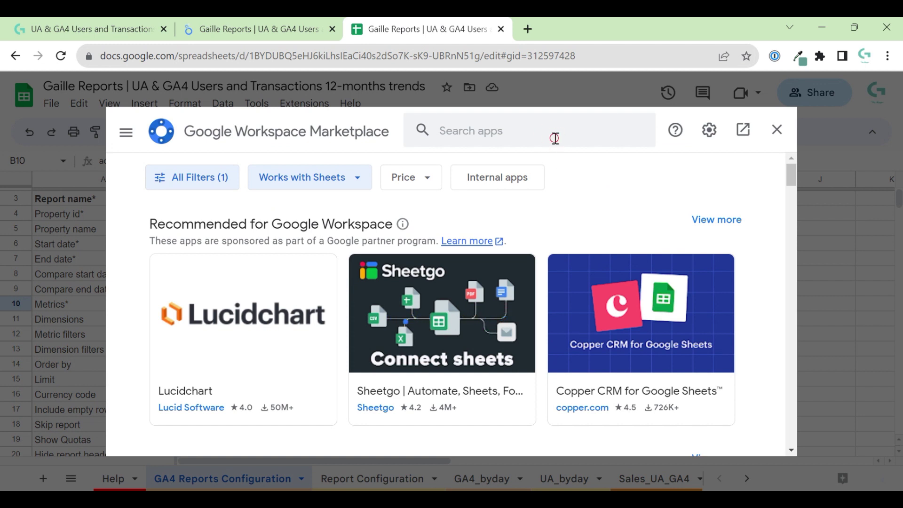
pyautogui.click(524, 132)
pyautogui.write('п')
pyautogui.press('BackSpace')
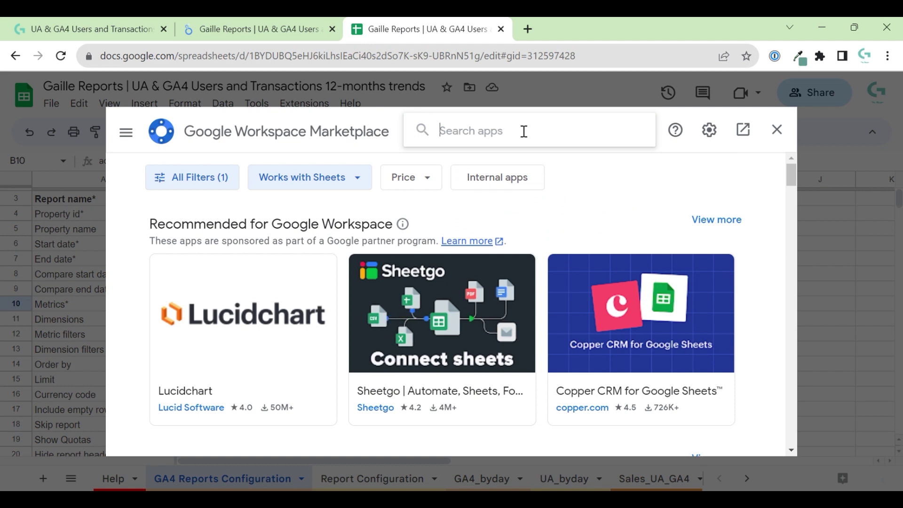
pyautogui.write('google analy')
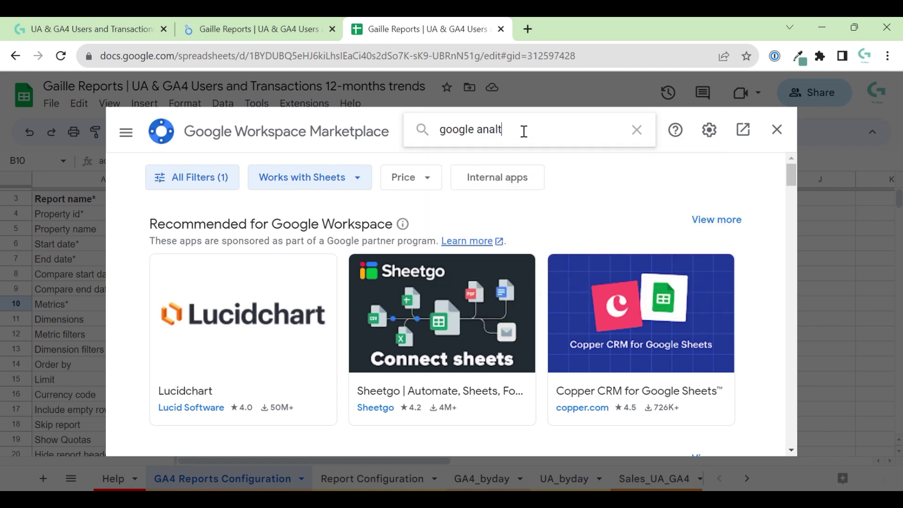
pyautogui.write('tics')
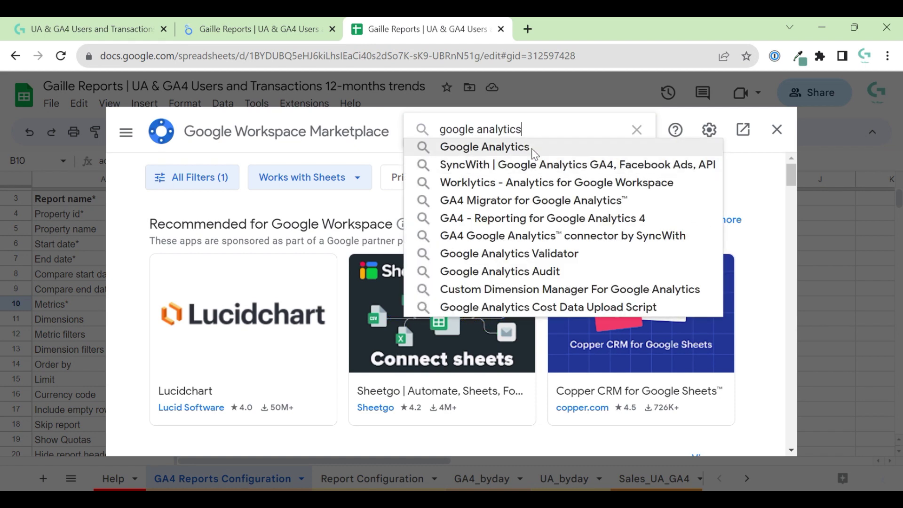
pyautogui.click(536, 148)
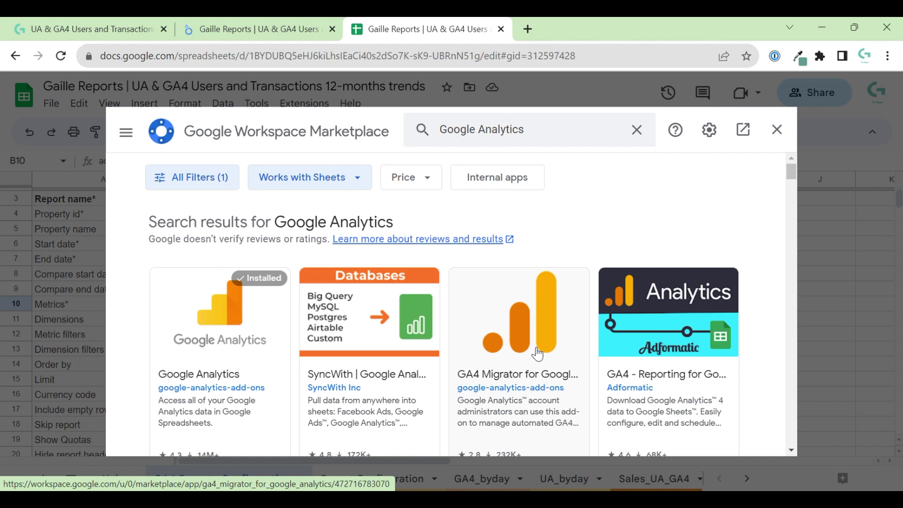
pyautogui.scroll(-6, 541, 339)
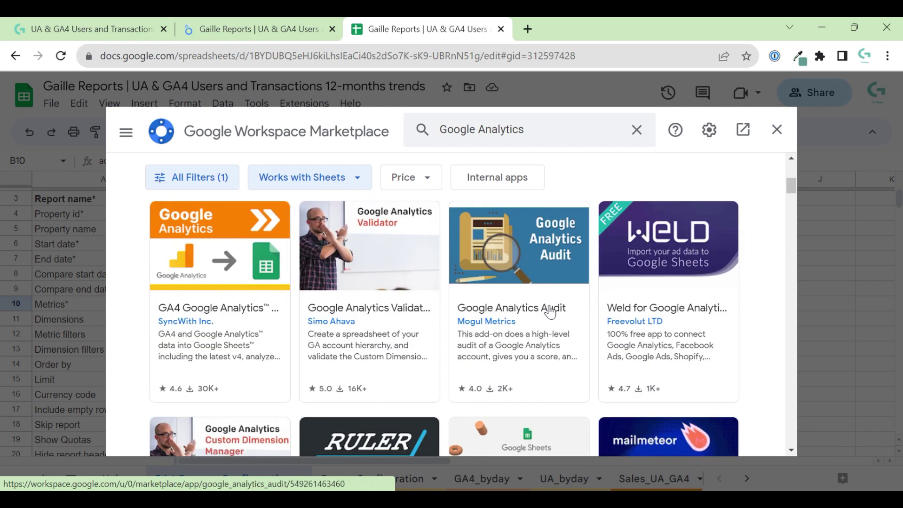
pyautogui.scroll(5, 548, 312)
pyautogui.scroll(-1, 554, 346)
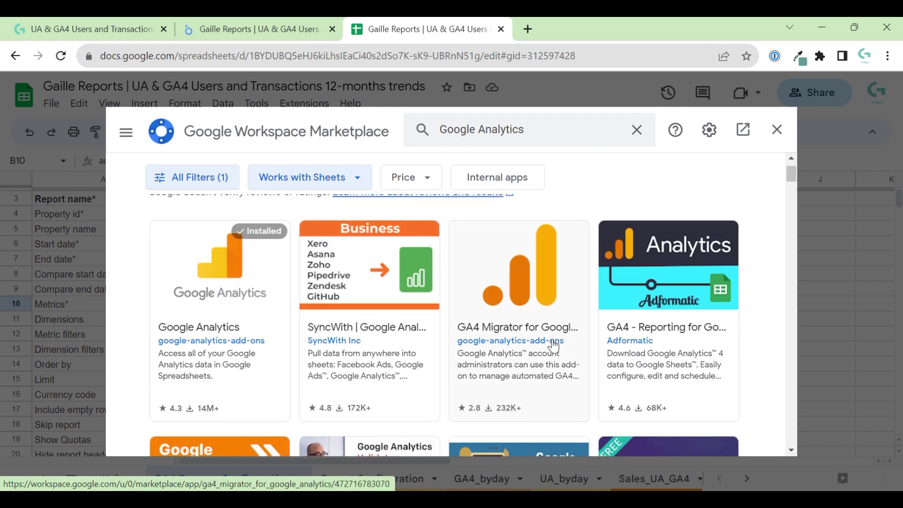
pyautogui.scroll(-10, 554, 346)
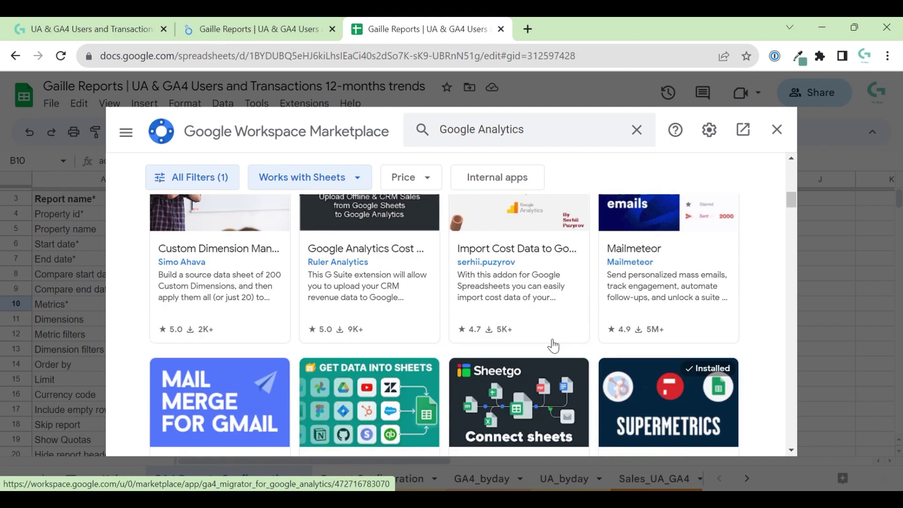
pyautogui.scroll(-12, 554, 346)
pyautogui.scroll(18, 554, 344)
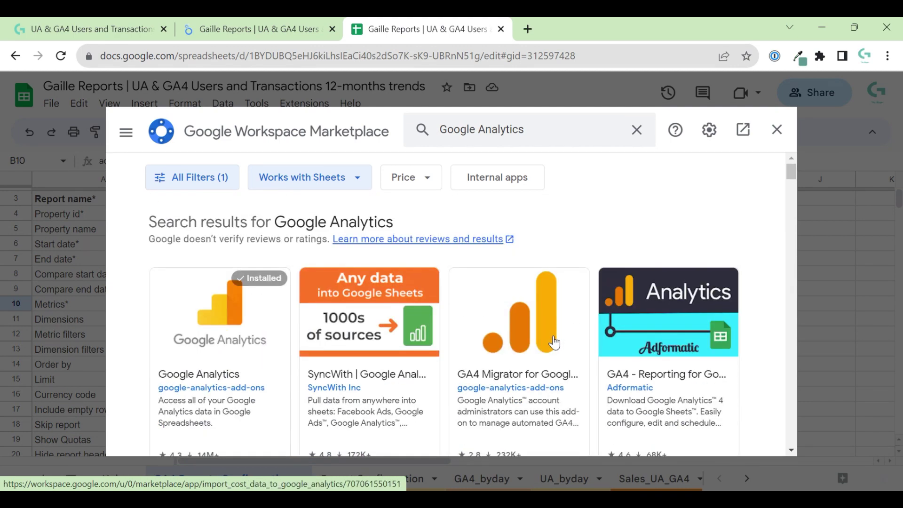
pyautogui.scroll(-1, 555, 341)
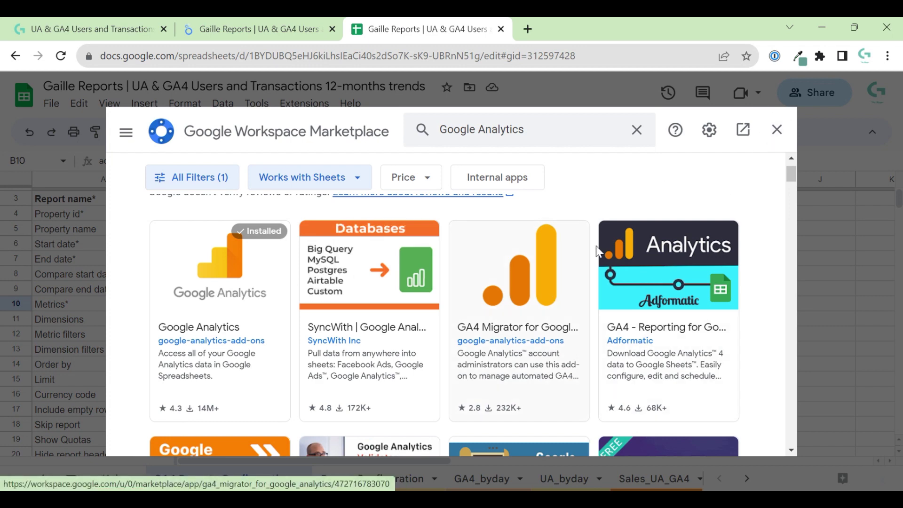
# Close the marketplace and highlight the property, date (B4:B7) and metrics (B10:B19) settings
pyautogui.click(777, 129)
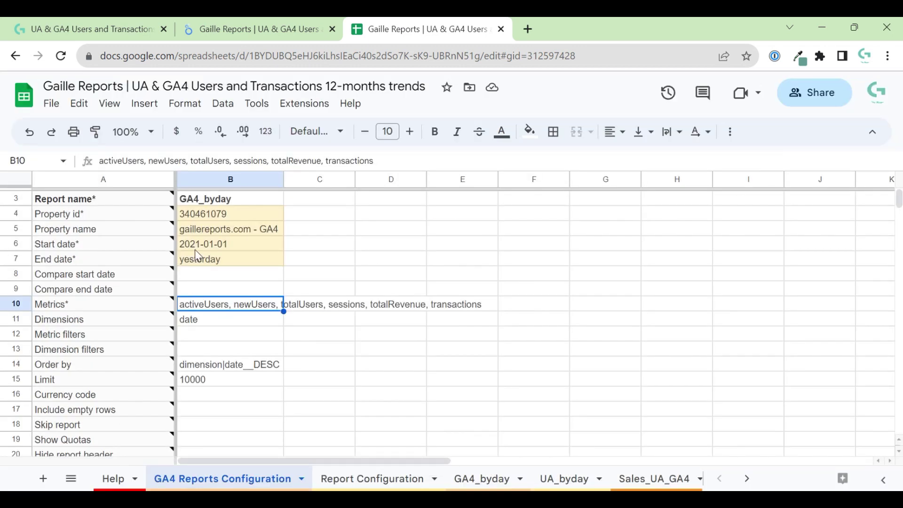
pyautogui.moveTo(207, 215); pyautogui.dragTo(236, 261)
pyautogui.click(320, 245)
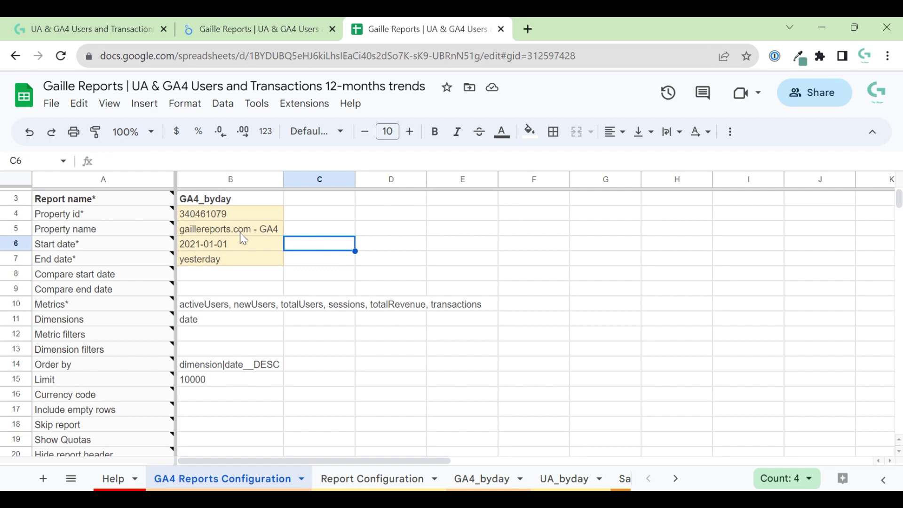
pyautogui.moveTo(218, 302); pyautogui.dragTo(228, 447)
pyautogui.click(397, 381)
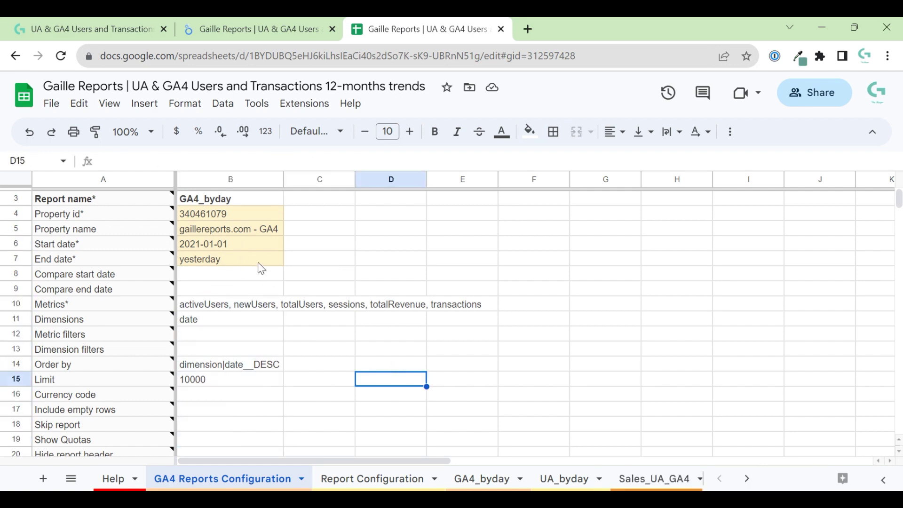
# On the Report Configuration sheet, review UA_byday's view id, dates and metrics in B3–B8
pyautogui.click(388, 482)
pyautogui.click(284, 478)
pyautogui.click(338, 479)
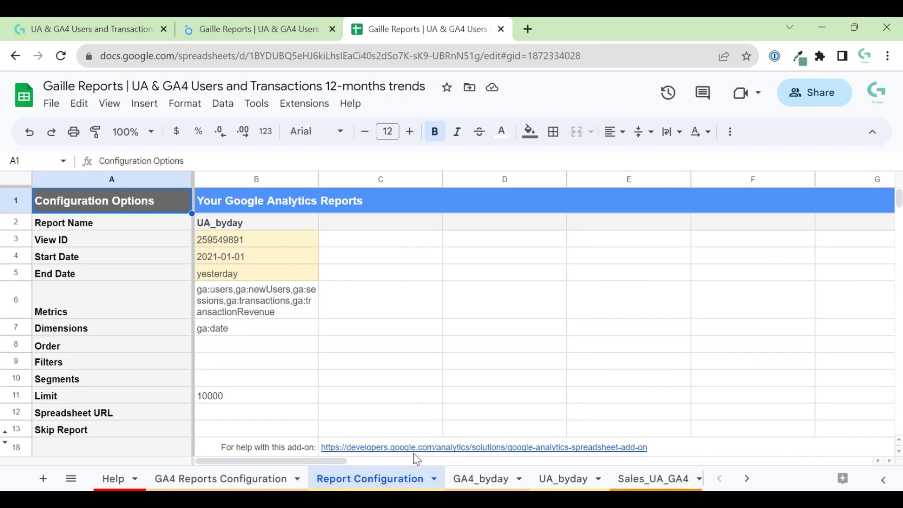
pyautogui.click(251, 243)
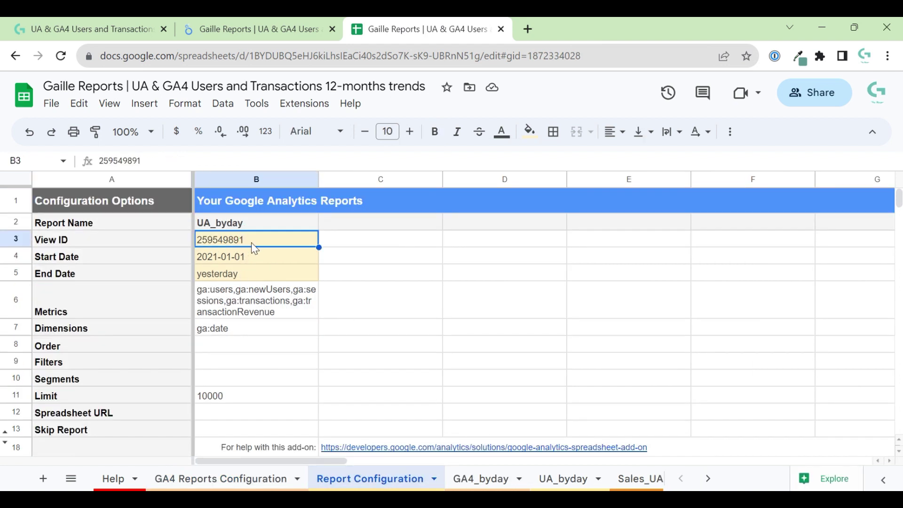
pyautogui.press('Down')
pyautogui.press('Down')
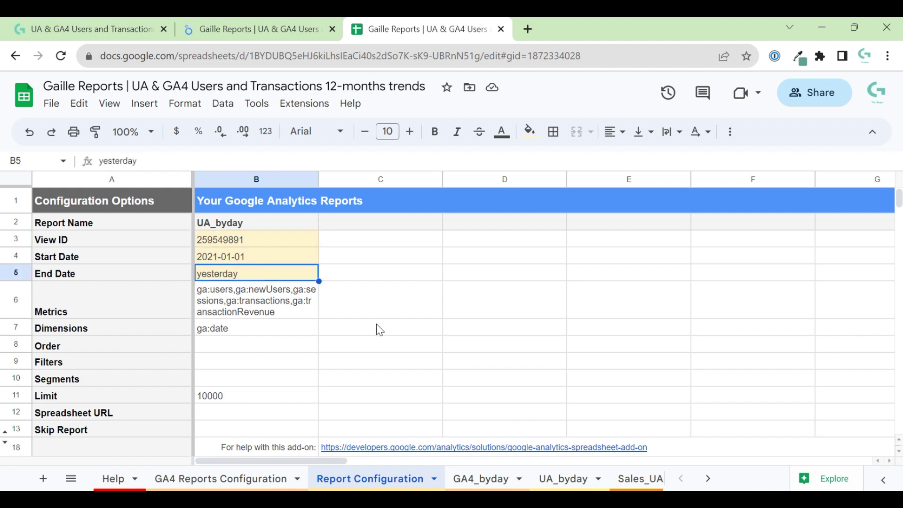
pyautogui.moveTo(257, 303); pyautogui.dragTo(256, 346)
pyautogui.click(388, 348)
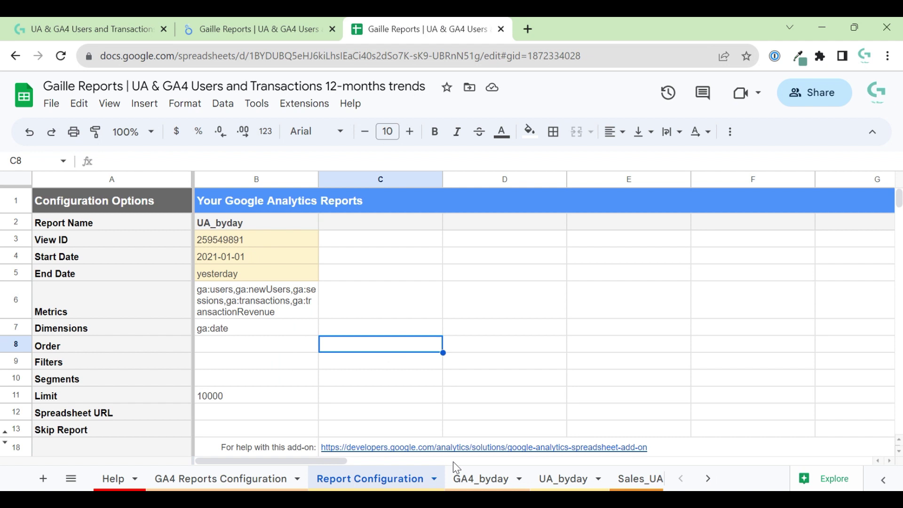
pyautogui.click(305, 104)
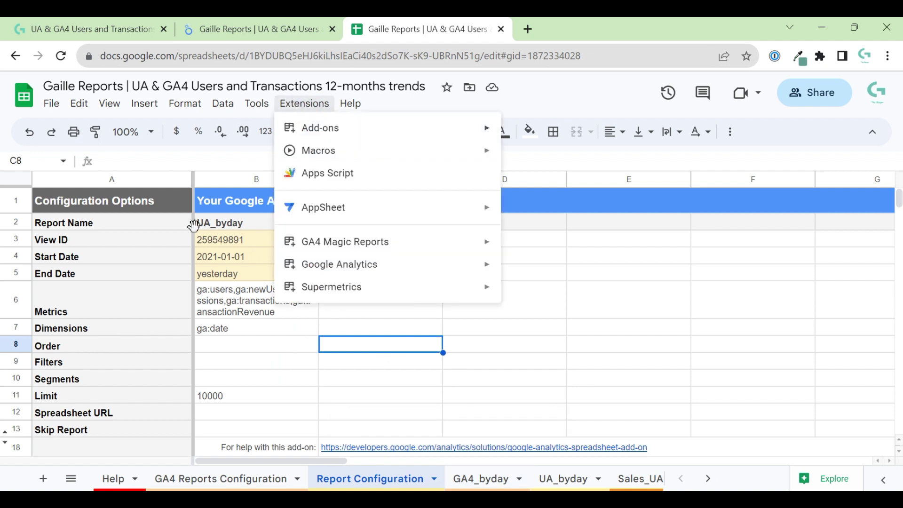
pyautogui.moveTo(254, 247); pyautogui.dragTo(252, 281)
pyautogui.click(304, 103)
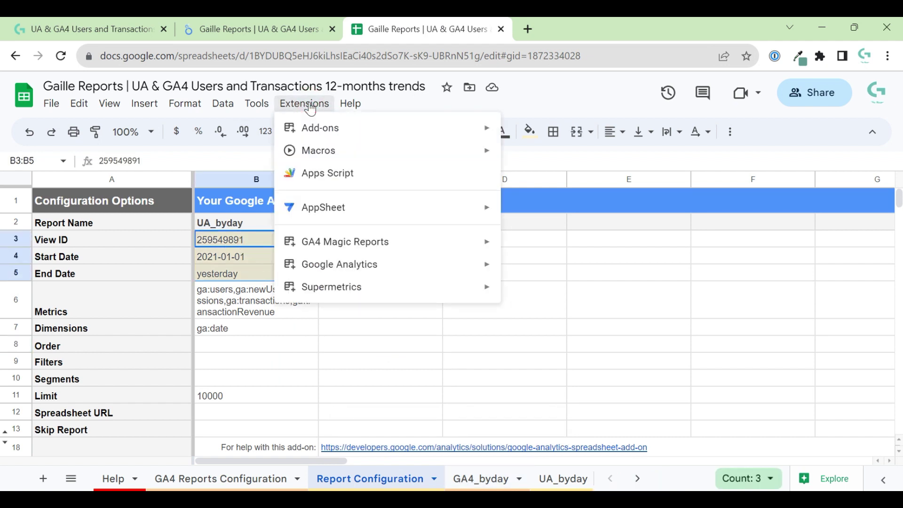
pyautogui.moveTo(462, 274)
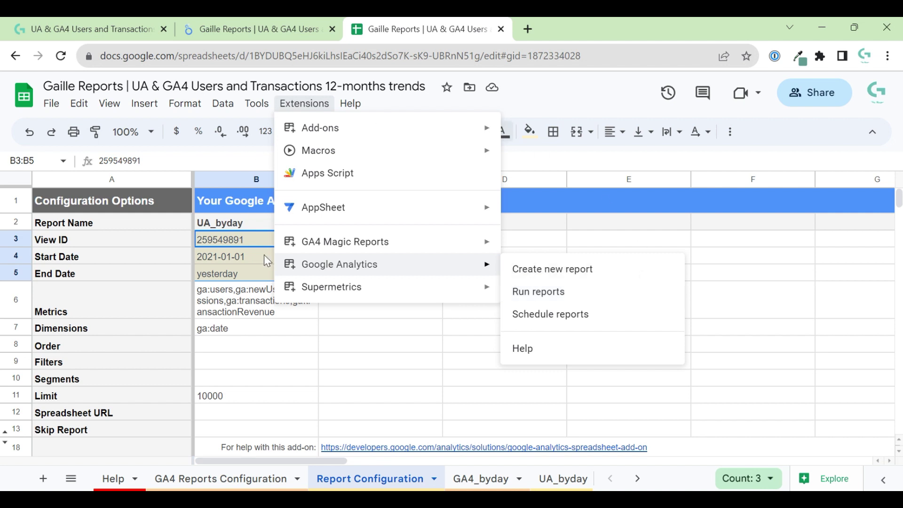
pyautogui.click(497, 383)
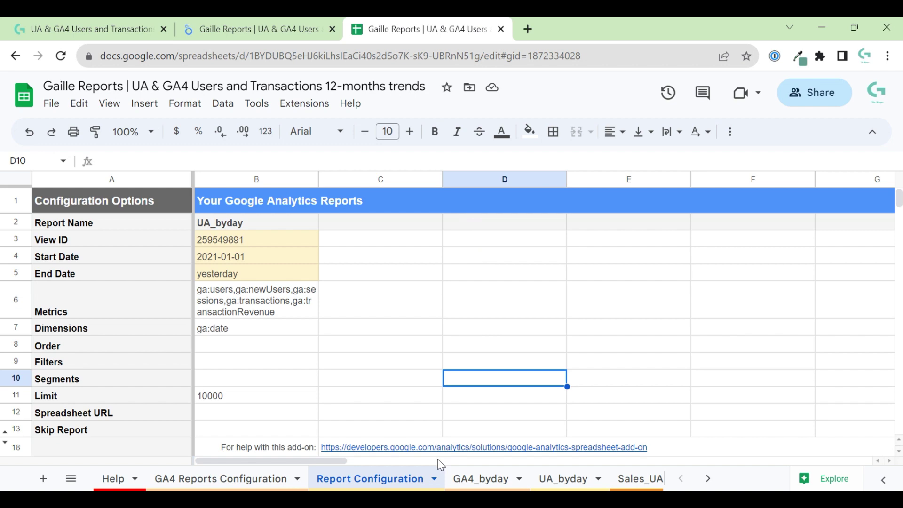
pyautogui.scroll(-3, 308, 282)
pyautogui.scroll(3, 307, 279)
pyautogui.click(480, 478)
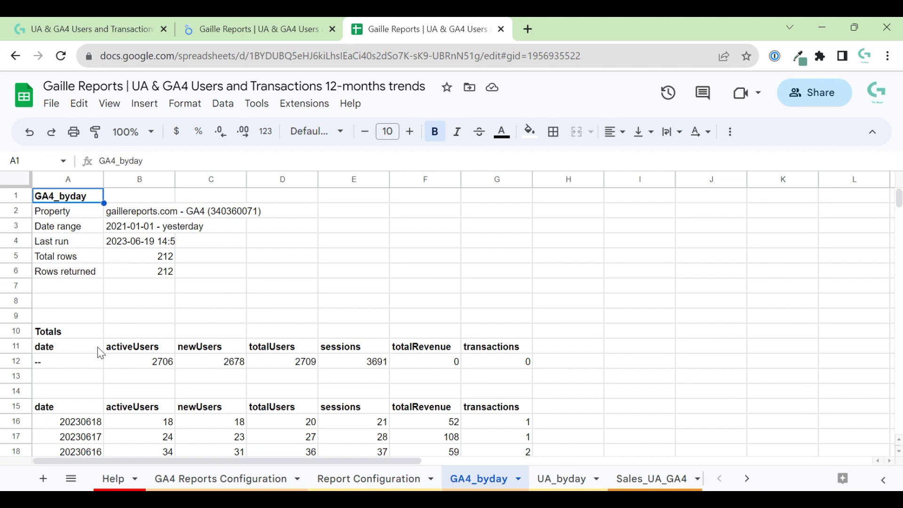
pyautogui.click(582, 480)
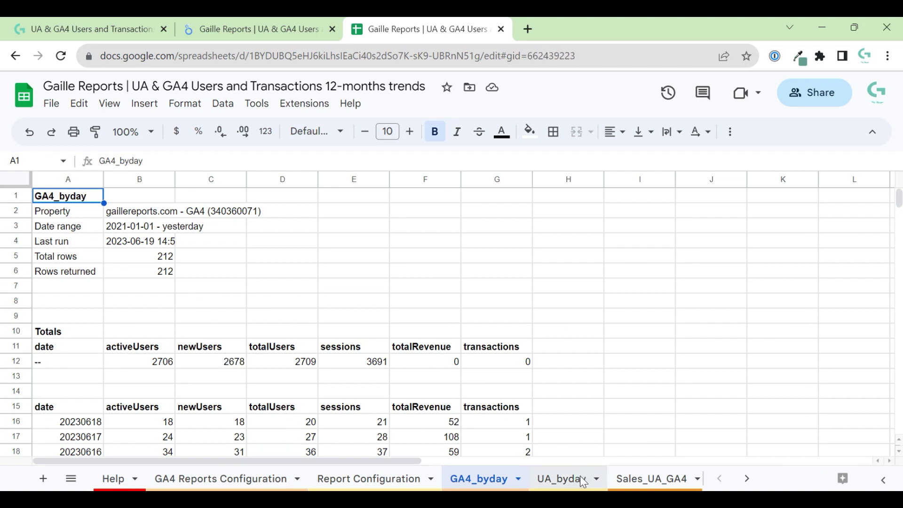
pyautogui.scroll(-2, 217, 299)
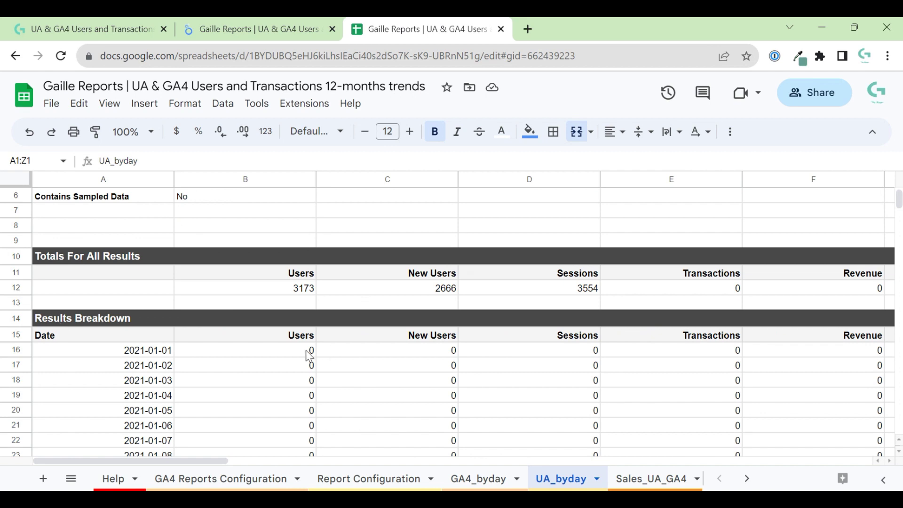
pyautogui.scroll(-3, 384, 314)
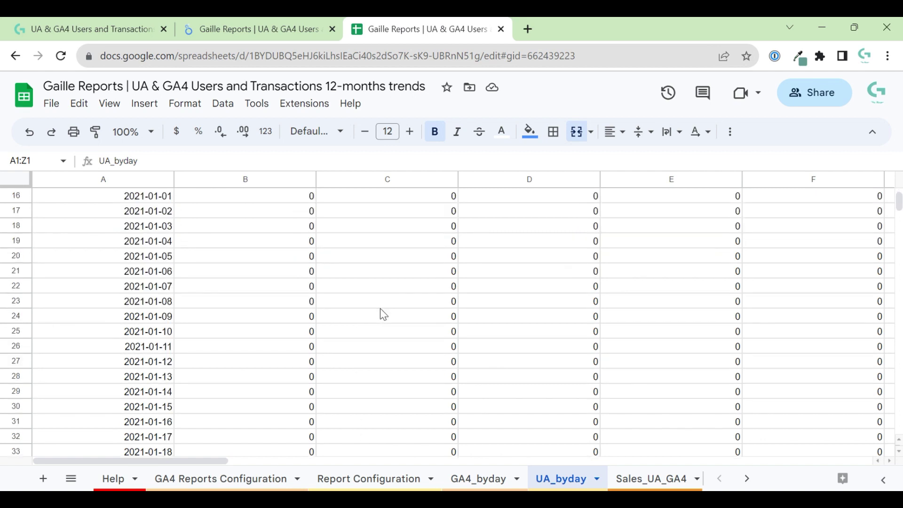
pyautogui.scroll(5, 424, 343)
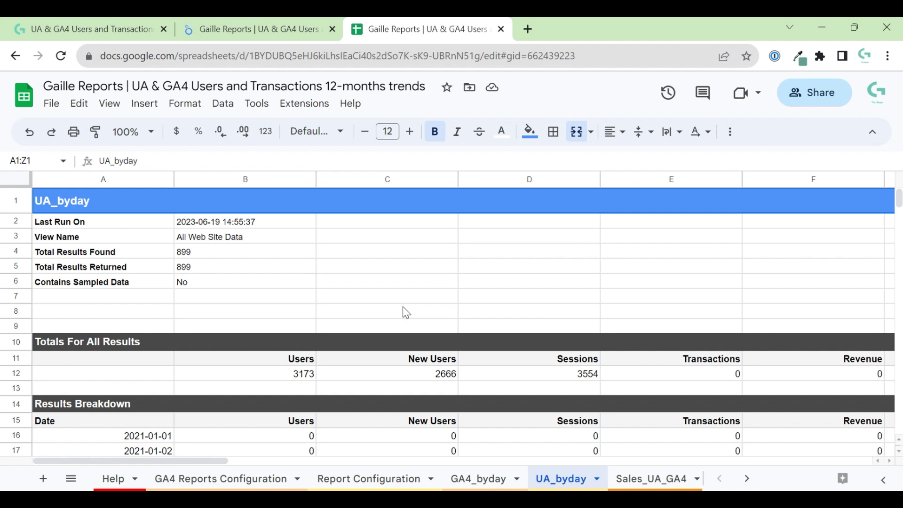
pyautogui.scroll(-2, 404, 306)
pyautogui.scroll(-2, 621, 479)
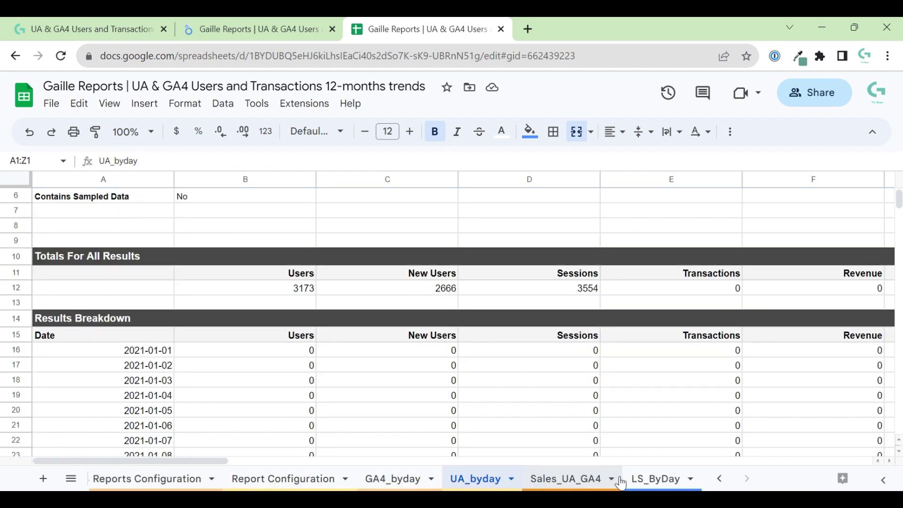
# Open Sales_UA_GA4 and step through its date and metric values to the D2 Sessions UA formula
pyautogui.click(562, 481)
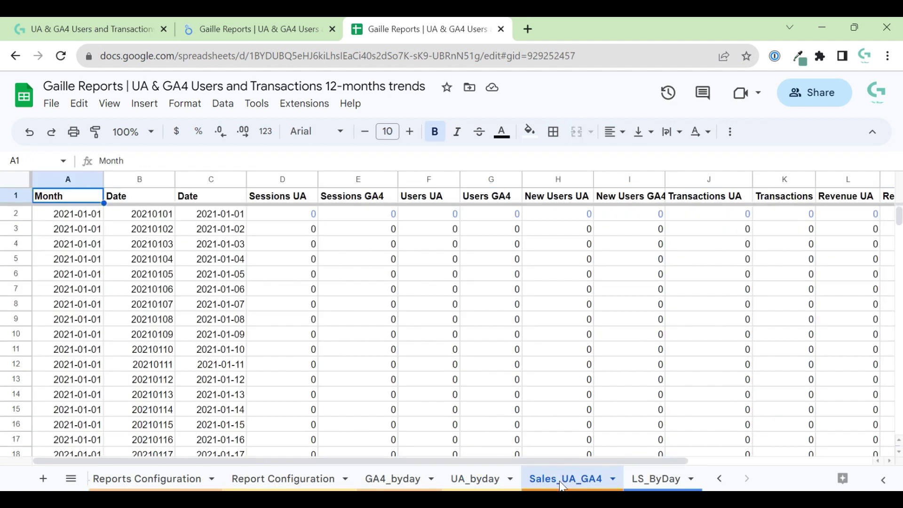
pyautogui.click(326, 294)
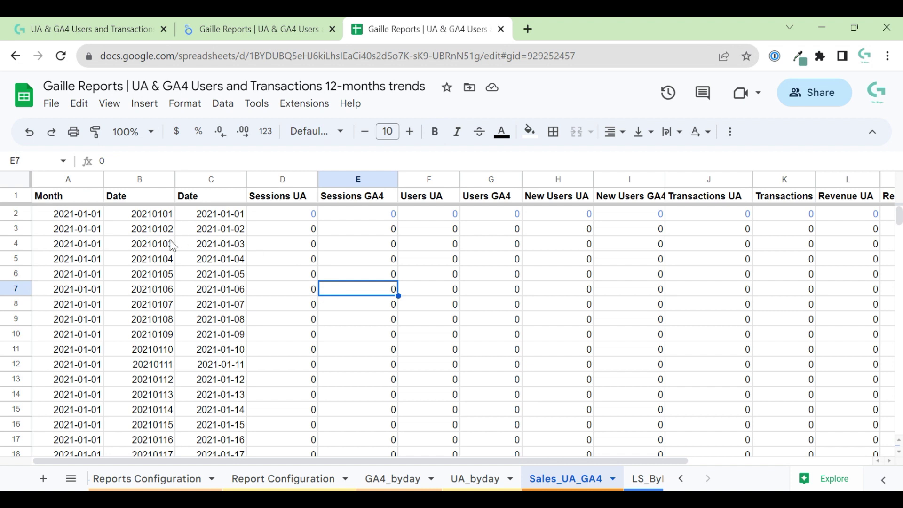
pyautogui.click(135, 231)
pyautogui.press('Right')
pyautogui.press('Right')
pyautogui.press('Right')
pyautogui.press('Right')
pyautogui.press('Right')
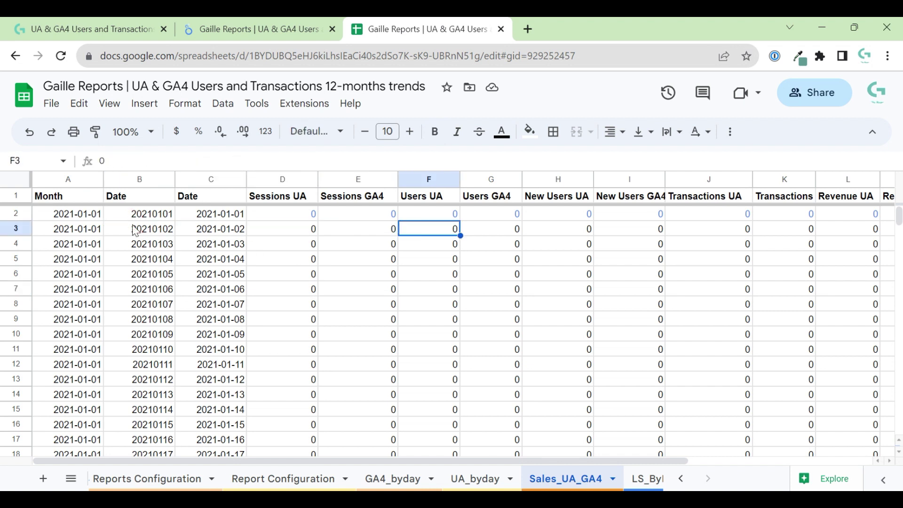
pyautogui.press('Home')
pyautogui.press('Up')
pyautogui.press('Right')
pyautogui.press('Right')
pyautogui.press('Right')
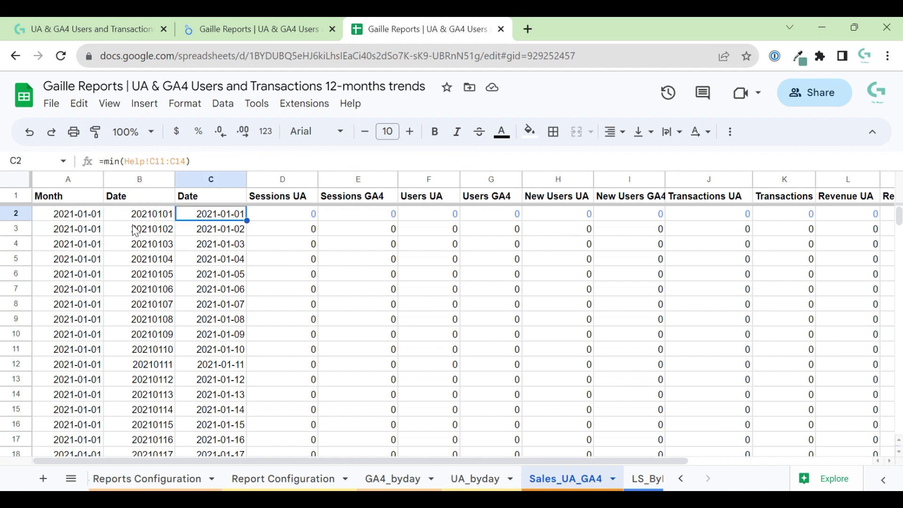
# Inspect the row 2 GA4 VLOOKUP formulas, including Sessions GA4 in E2
pyautogui.click(354, 218)
pyautogui.press('Right')
pyautogui.press('Right')
pyautogui.press('Right')
pyautogui.press('Right')
pyautogui.press('Right')
pyautogui.press('Right')
pyautogui.press('Right')
pyautogui.press('Right')
pyautogui.press('Right')
pyautogui.press('Right')
pyautogui.press('Right')
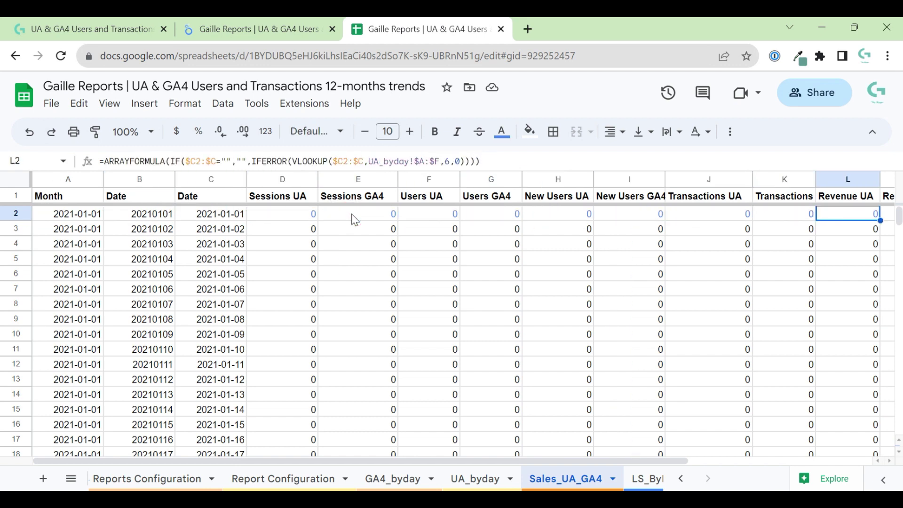
pyautogui.press('Right')
pyautogui.press('Left')
pyautogui.press('Left')
pyautogui.press('Left')
pyautogui.press('Left')
pyautogui.press('Left')
pyautogui.press('Left')
pyautogui.press('Left')
pyautogui.press('Left')
pyautogui.press('Left')
pyautogui.press('Left')
pyautogui.press('Left')
pyautogui.press('Left')
pyautogui.press('Left')
pyautogui.press('Left')
pyautogui.press('Left')
pyautogui.press('Left')
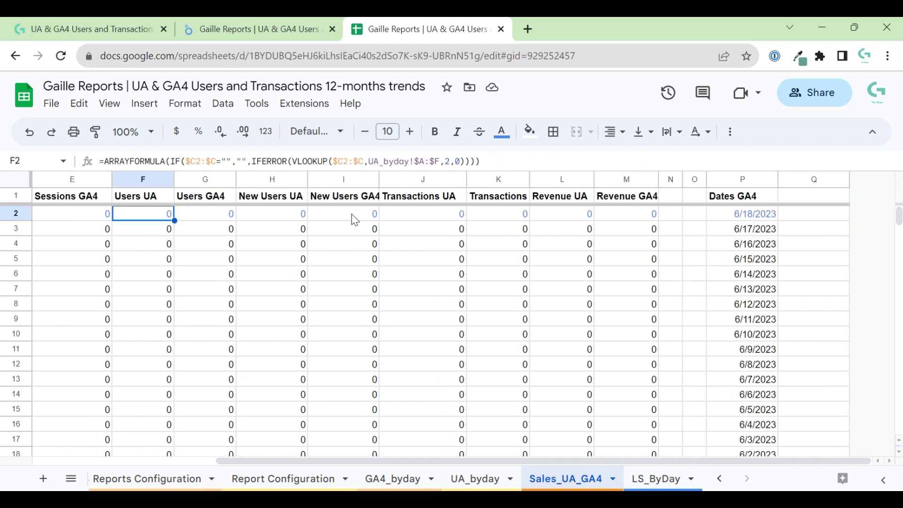
pyautogui.click(355, 217)
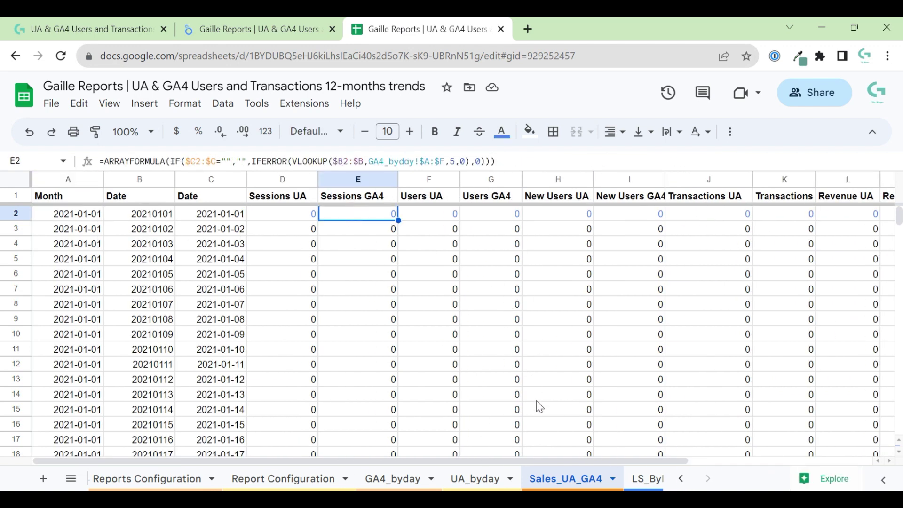
pyautogui.click(627, 480)
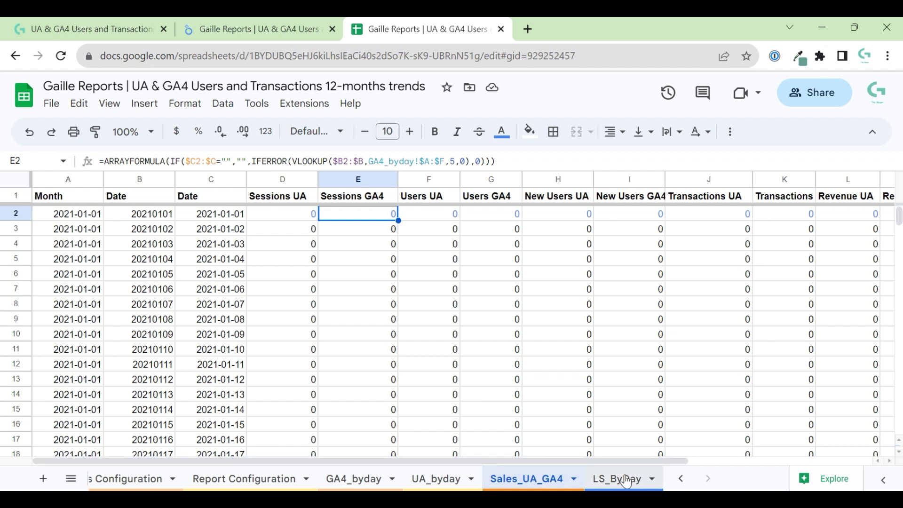
# On LS_ByDay, select the Sessions-to-Revenue columns C:G and inspect the C2 Sessions formula
pyautogui.click(627, 479)
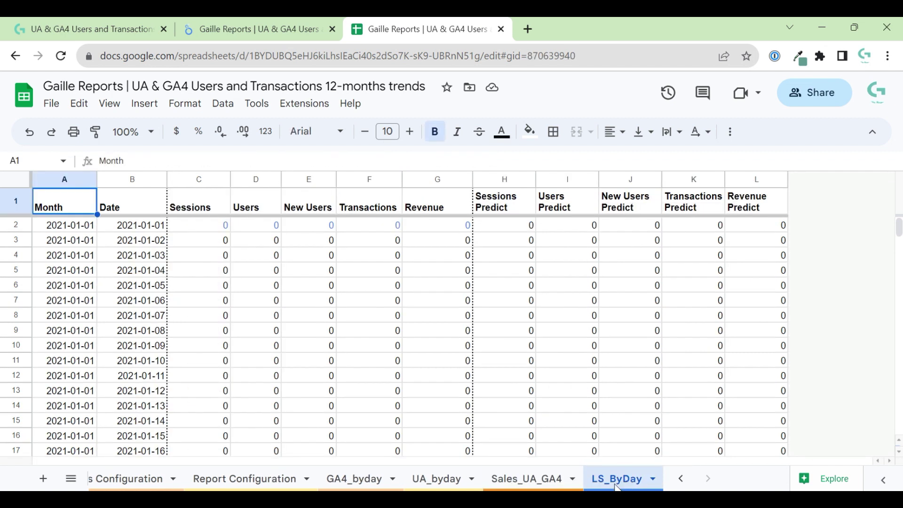
pyautogui.click(224, 258)
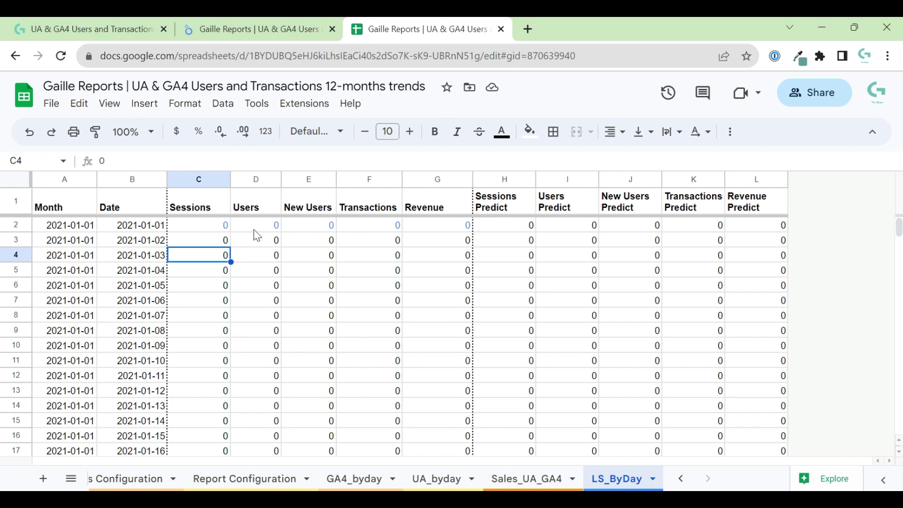
pyautogui.moveTo(199, 180); pyautogui.dragTo(435, 202)
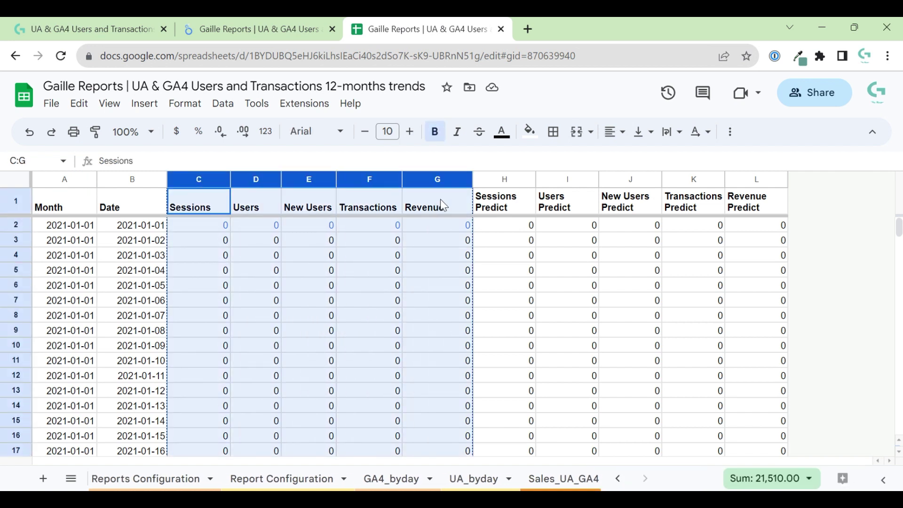
pyautogui.click(224, 225)
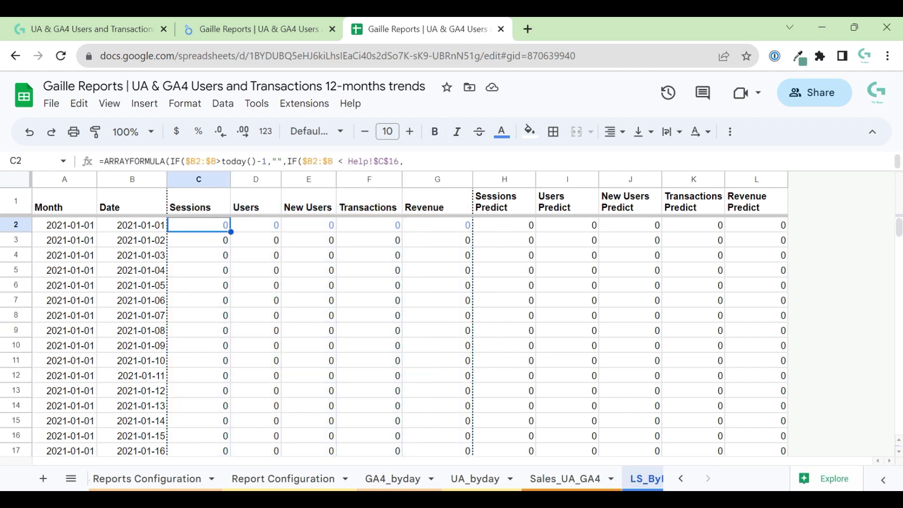
pyautogui.scroll(3, 141, 477)
# Check the Help sheet's Use GA4 from date 5/1/2023, then return to LS_ByDay
pyautogui.click(115, 479)
pyautogui.scroll(10, 232, 329)
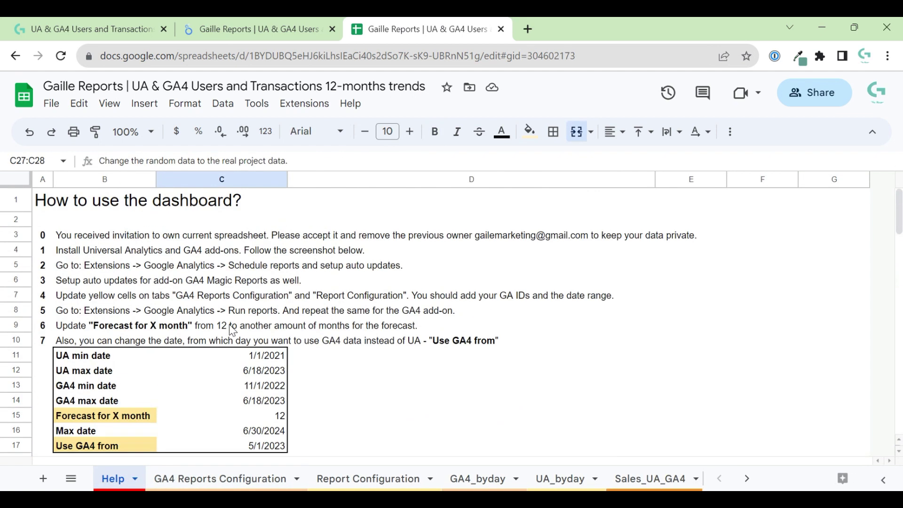
pyautogui.scroll(-1, 230, 343)
pyautogui.click(98, 407)
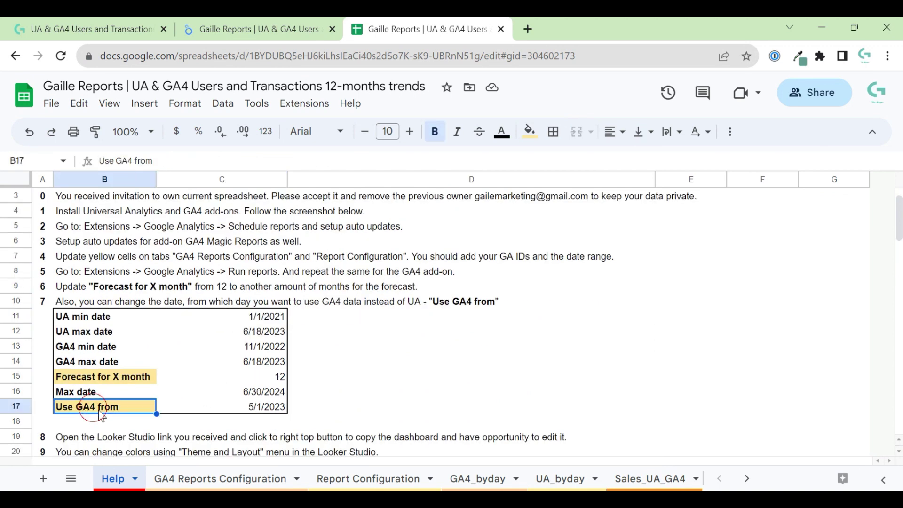
pyautogui.click(266, 412)
pyautogui.scroll(-2, 564, 479)
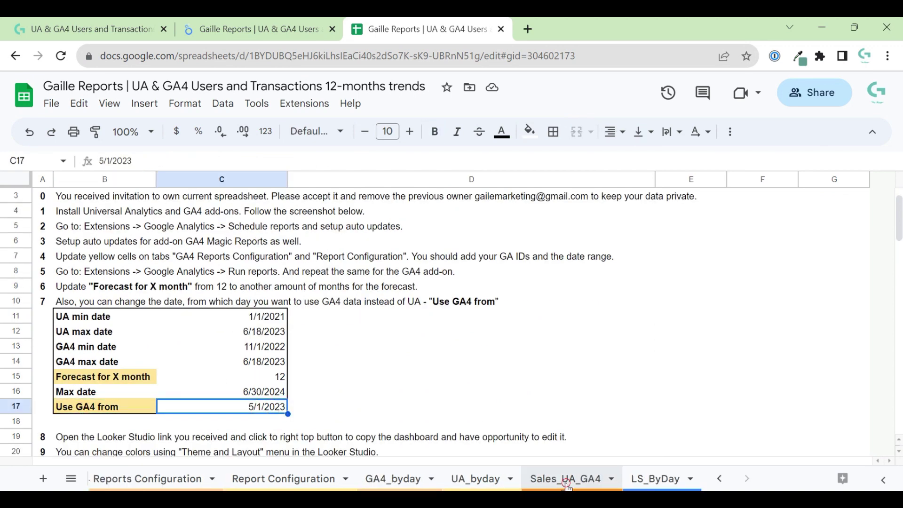
pyautogui.click(566, 482)
pyautogui.click(654, 479)
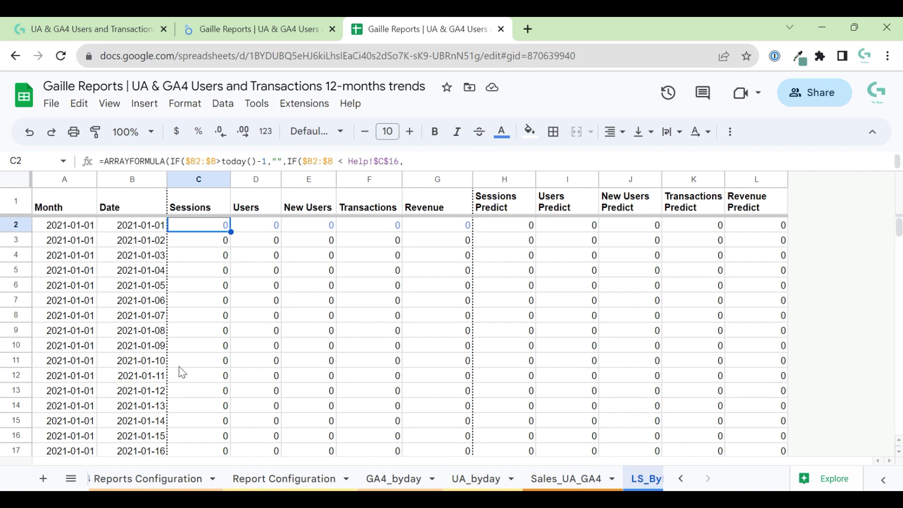
# Inspect the H5 Sessions Predict FORECAST formula and jump to the end of the data
pyautogui.click(527, 272)
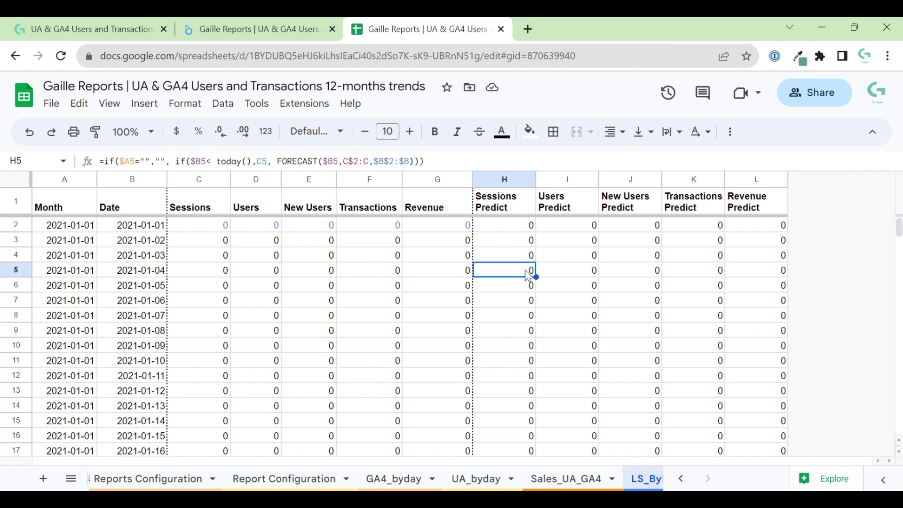
pyautogui.click(520, 291)
pyautogui.hotkey('ctrl', 'Down')
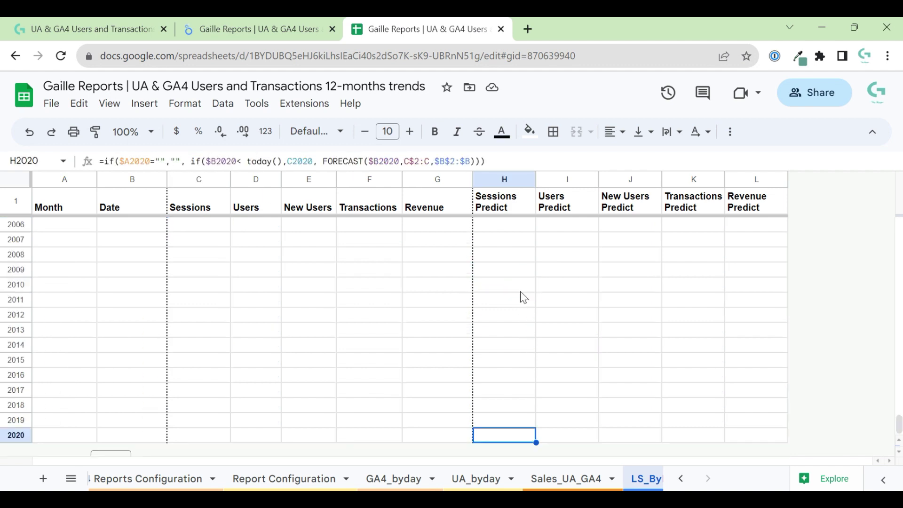
pyautogui.click(439, 287)
pyautogui.hotkey('ctrl', 'Up')
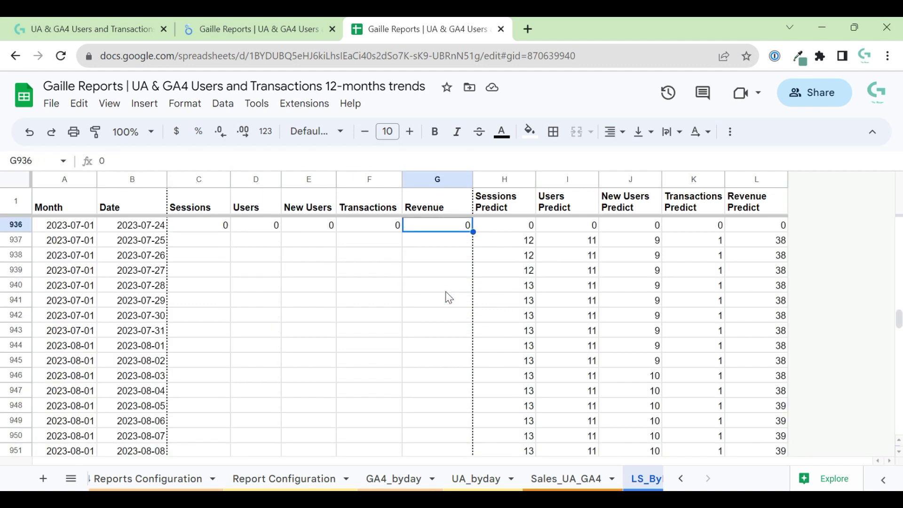
# Compare rows H935–H938 where actual values stop and forecasting starts at H937
pyautogui.click(525, 256)
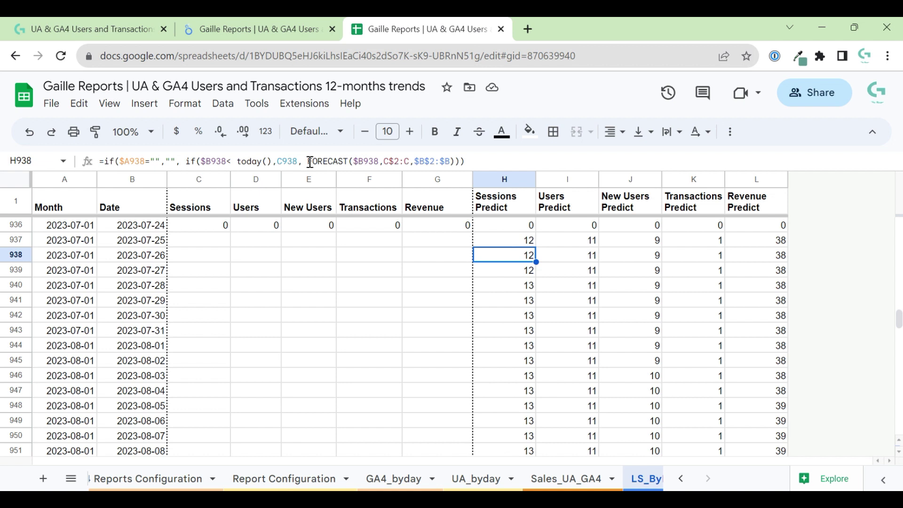
pyautogui.click(523, 241)
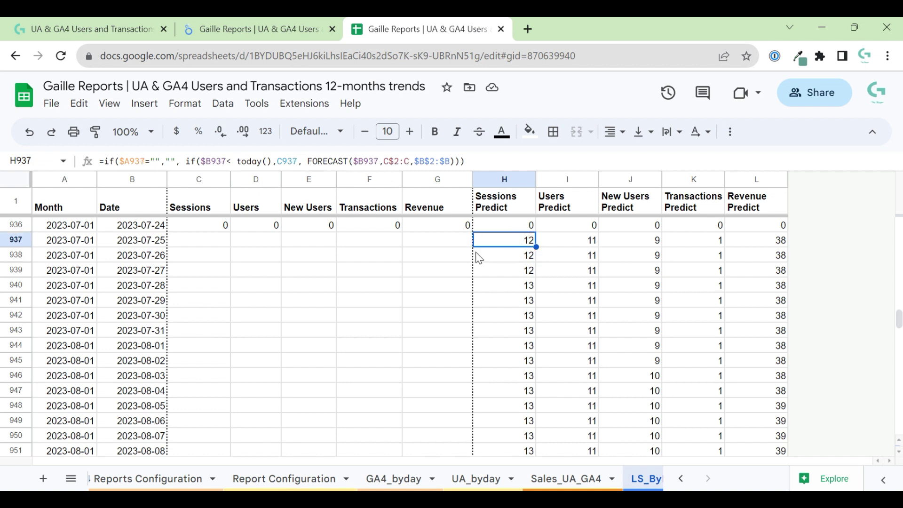
pyautogui.scroll(1, 481, 264)
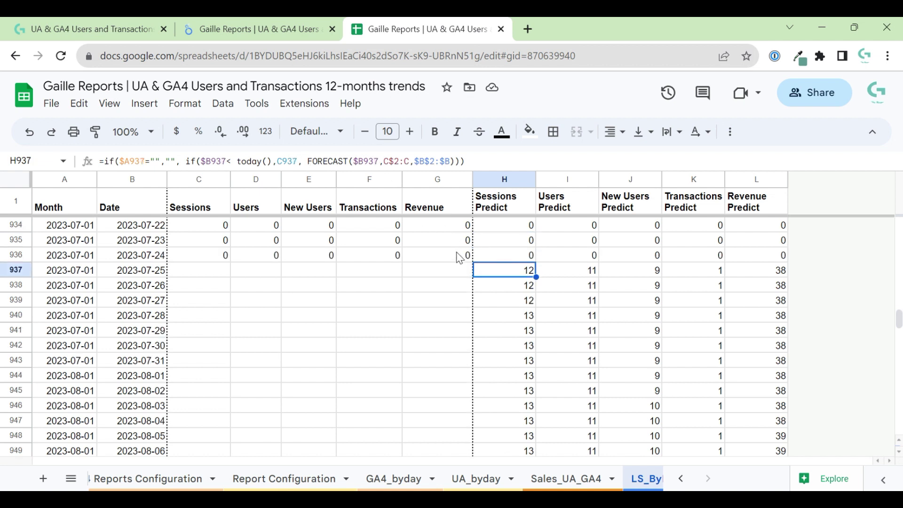
pyautogui.click(498, 242)
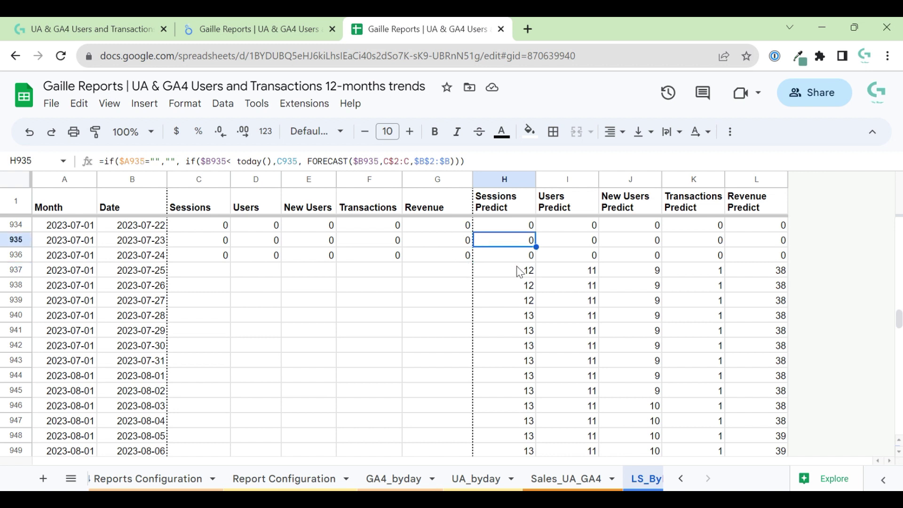
pyautogui.click(530, 255)
pyautogui.click(512, 271)
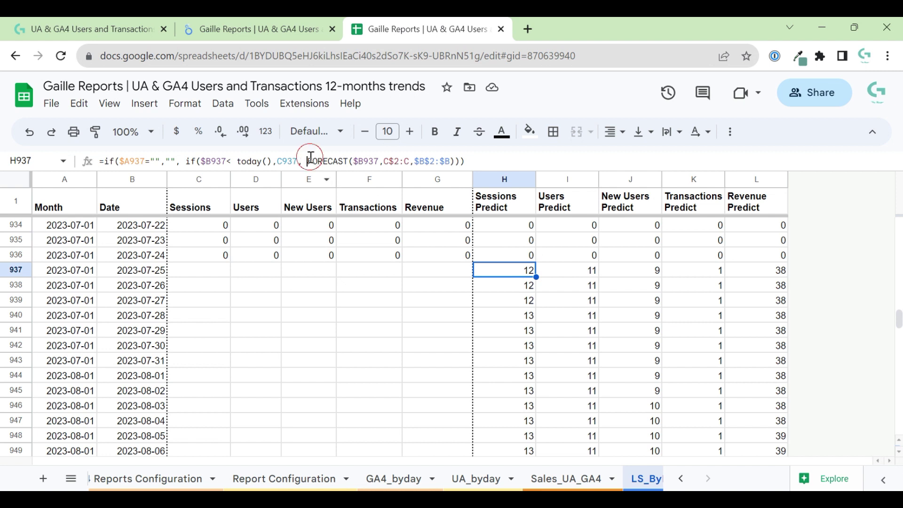
# Highlight FORECAST in H937's formula without changes and inspect the Users Predict value in I937
pyautogui.doubleClick(342, 161)
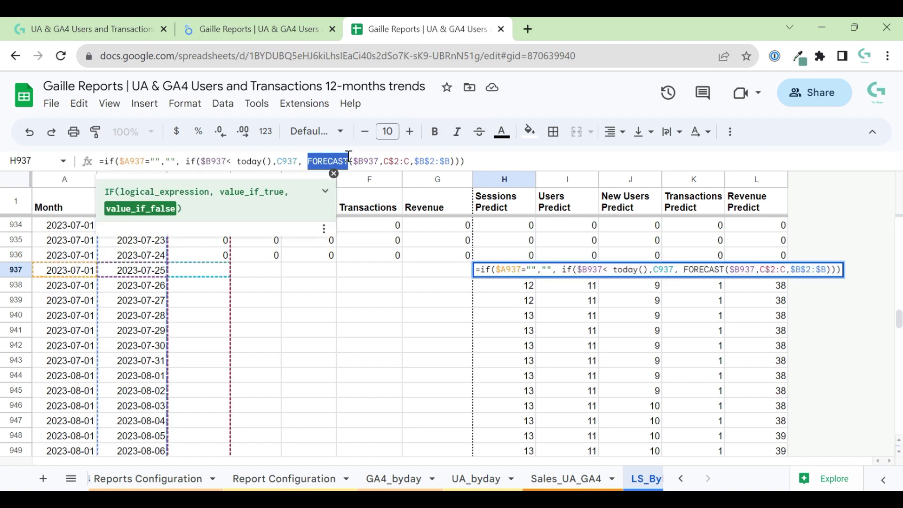
pyautogui.press('Escape')
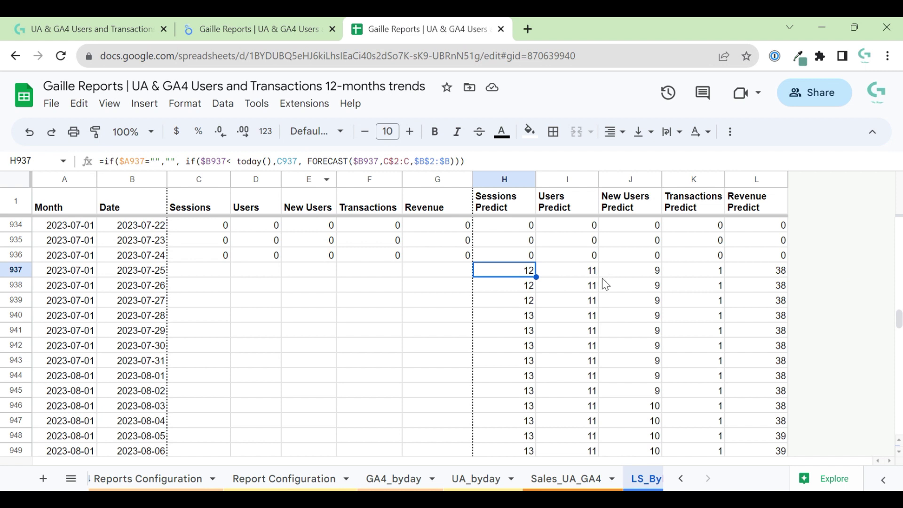
pyautogui.click(596, 273)
pyautogui.press('Right')
pyautogui.press('Right')
pyautogui.press('Right')
pyautogui.press('Left')
pyautogui.press('Left')
pyautogui.press('Left')
pyautogui.press('Left')
# Switch to the Looker Studio report and review its quarterly prediction charts and monthly table through Feb 2024
pyautogui.click(287, 26)
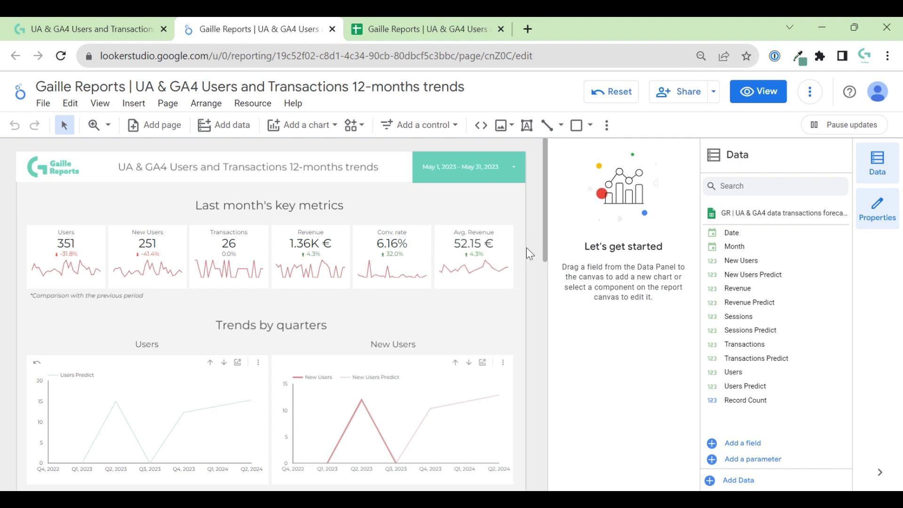
pyautogui.scroll(-10, 508, 359)
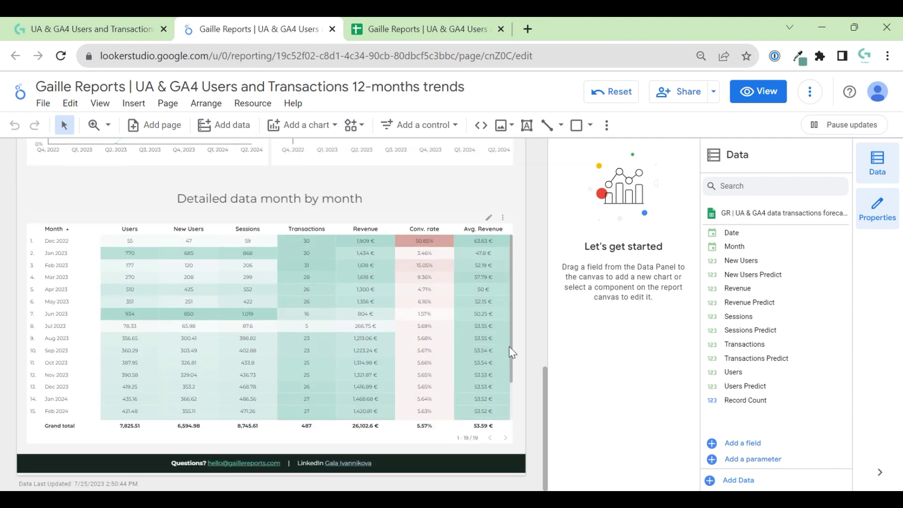
pyautogui.scroll(10, 512, 353)
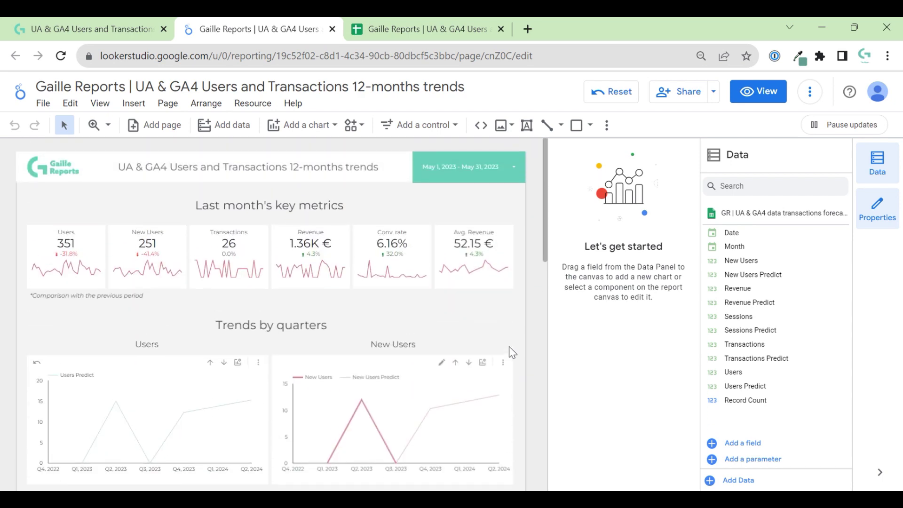